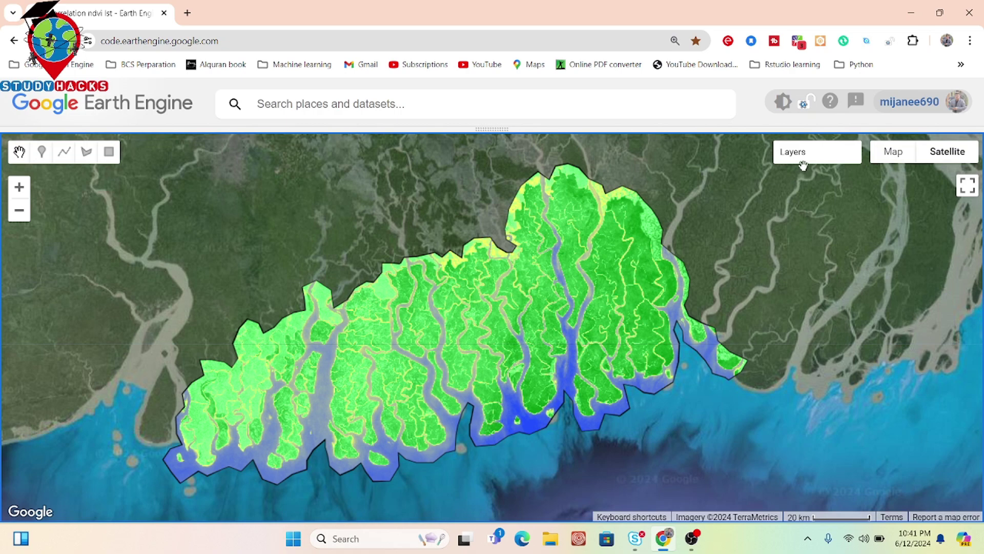
Show the Layers list with LST, NDVI and Layer 1, leaving LST unchecked over the mangrove region
mouse_move(807, 163)
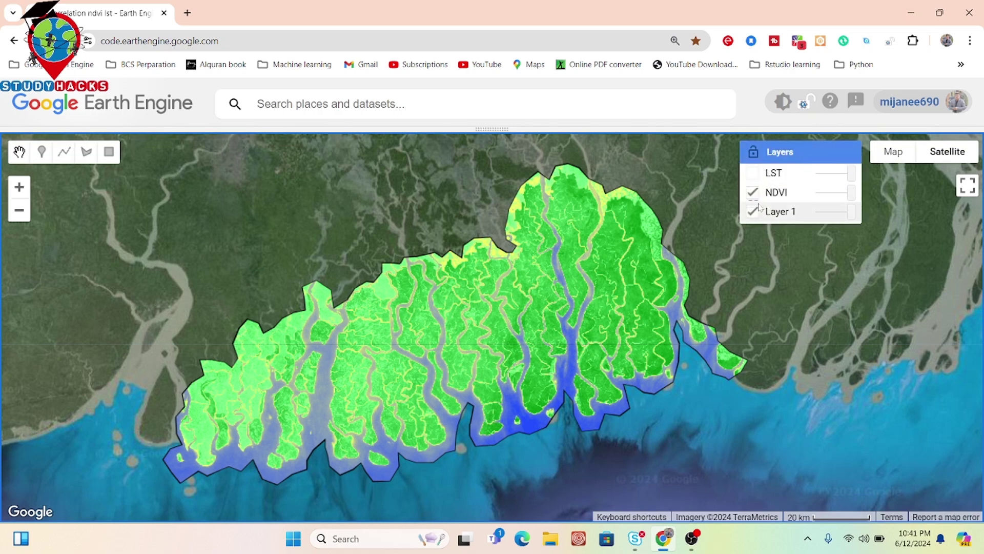
left_click(753, 174)
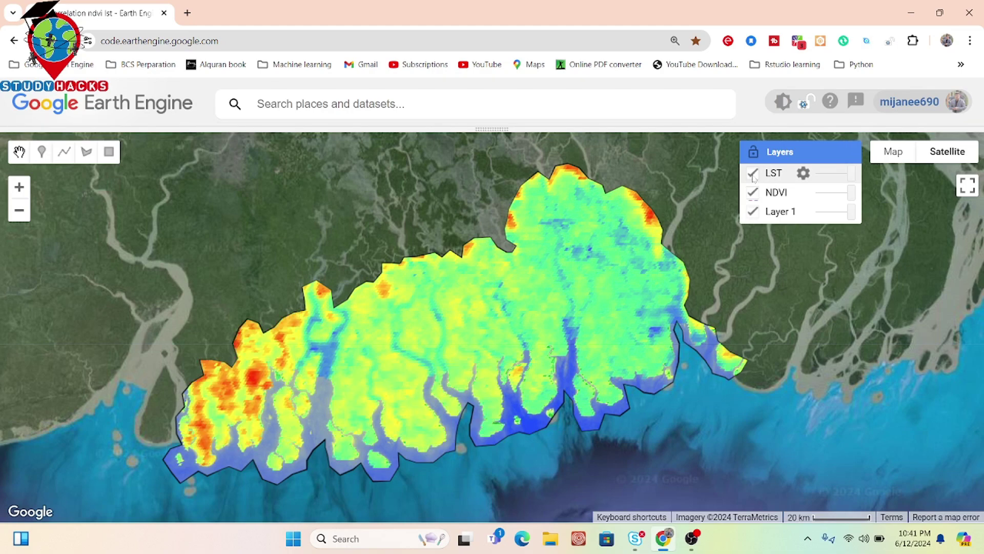
left_click(752, 175)
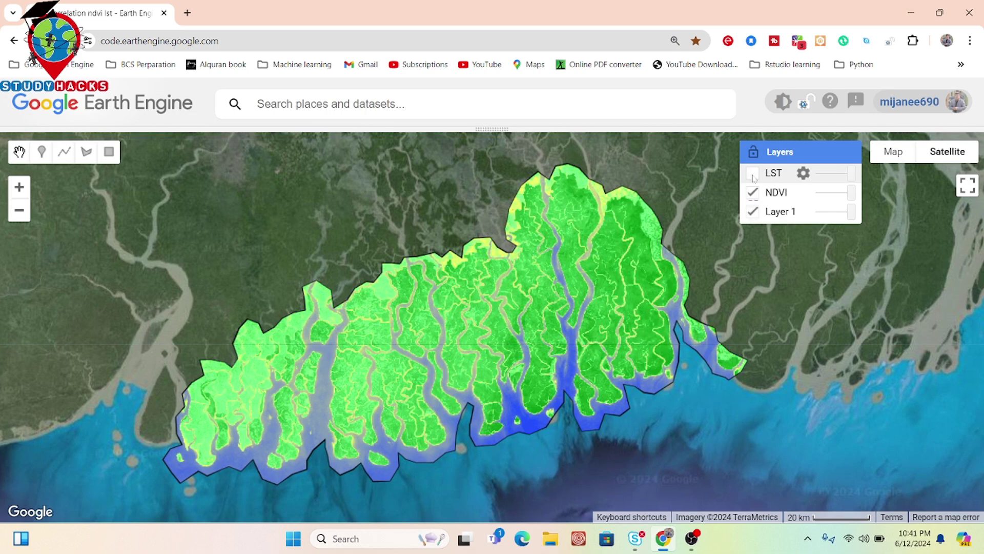
left_click(753, 175)
left_click(753, 175)
left_click(753, 175)
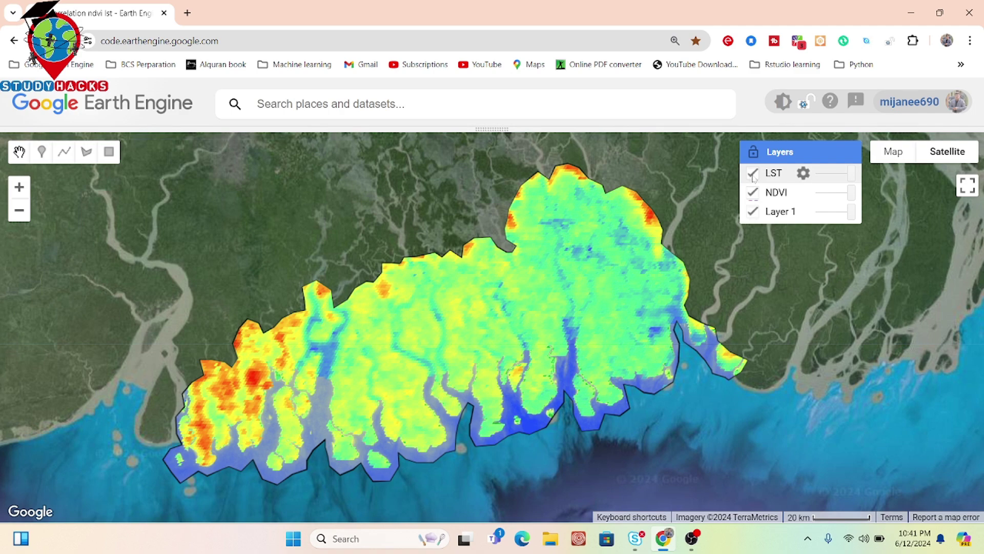
left_click(753, 174)
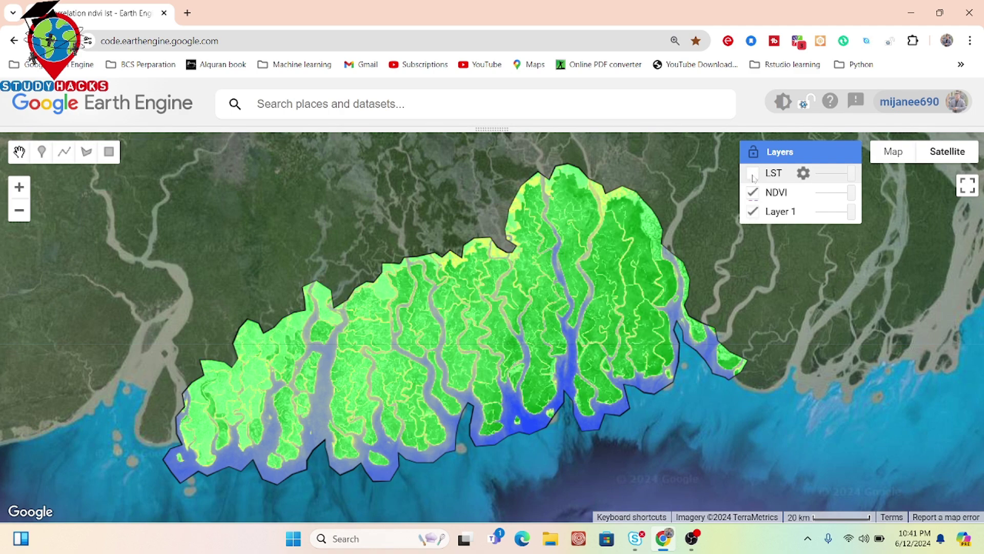
left_click(753, 175)
left_click(753, 175)
left_click(752, 175)
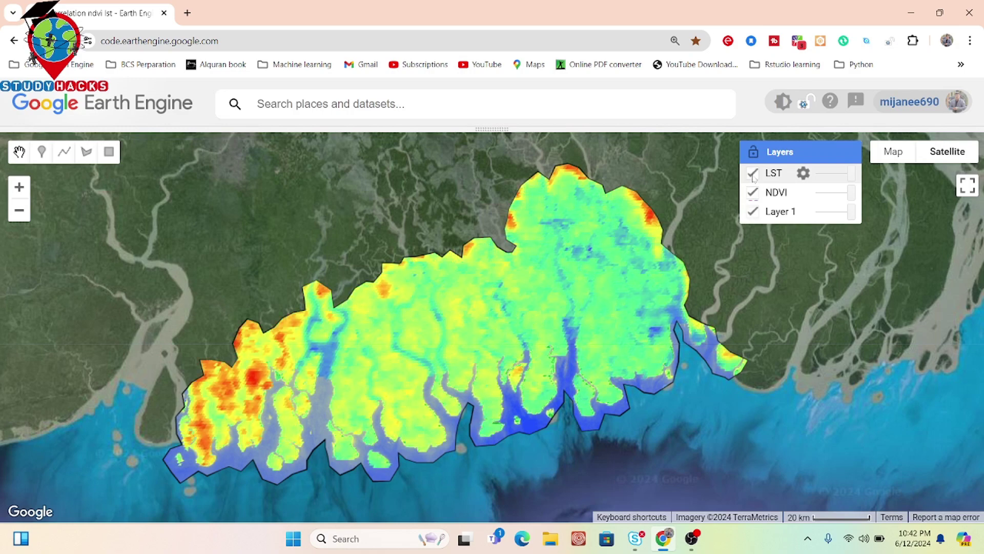
left_click(752, 174)
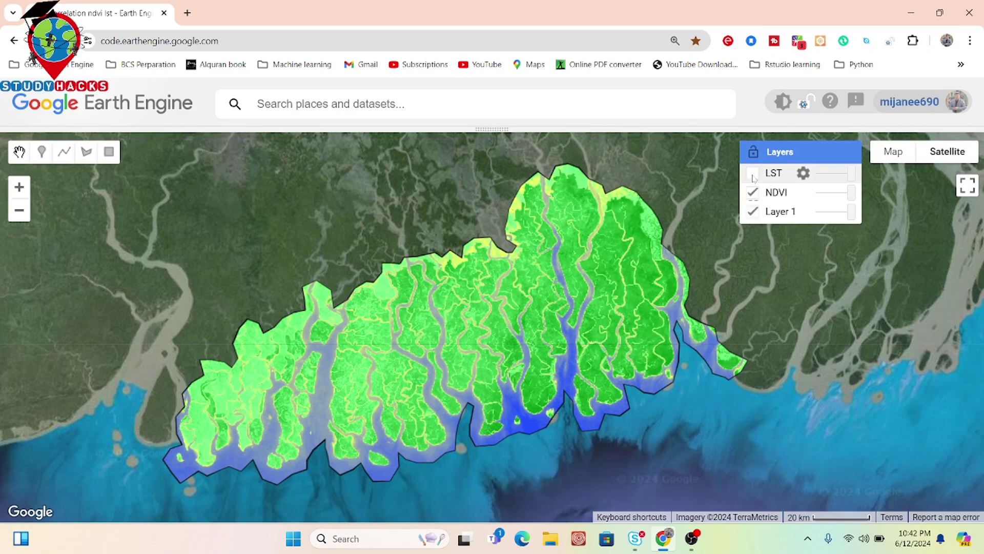
left_click(753, 174)
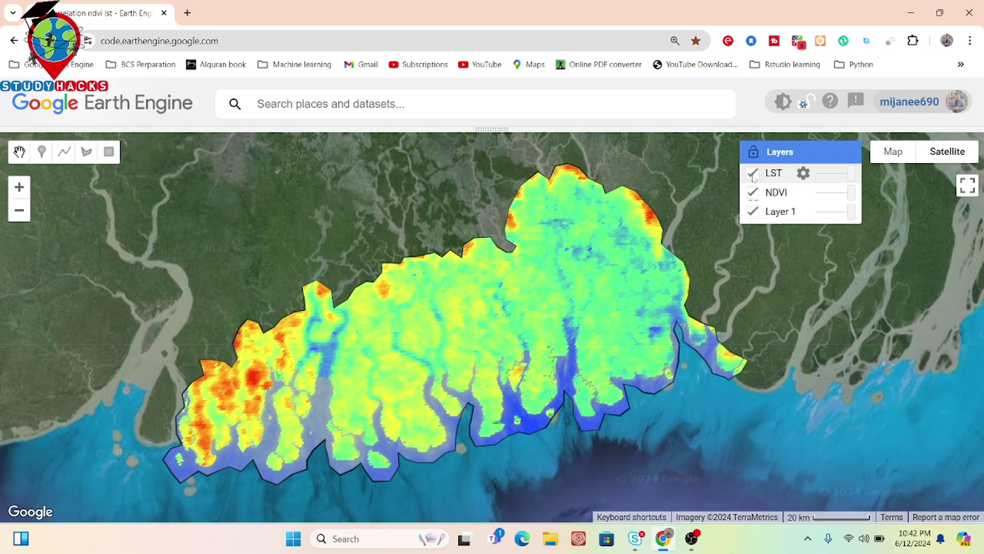
left_click(753, 174)
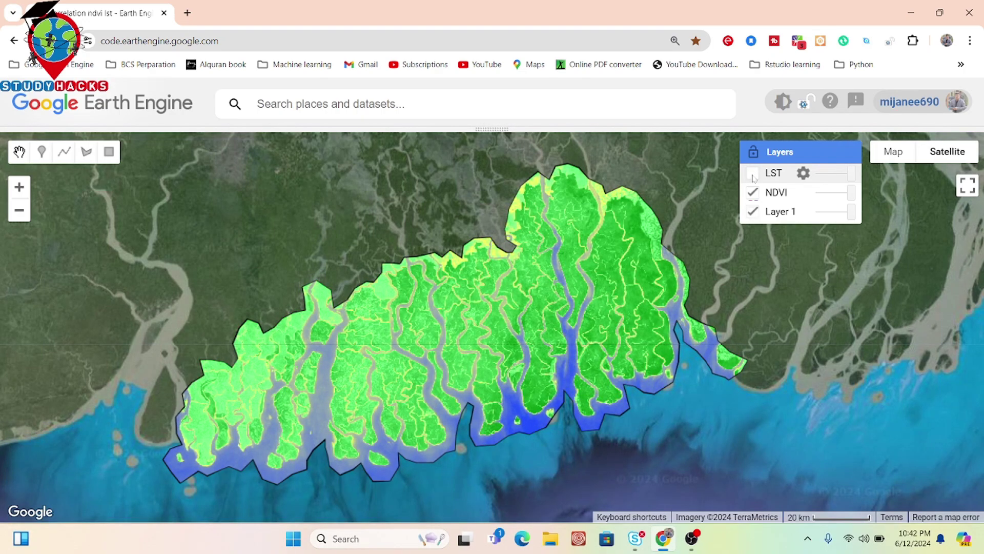
left_click(753, 174)
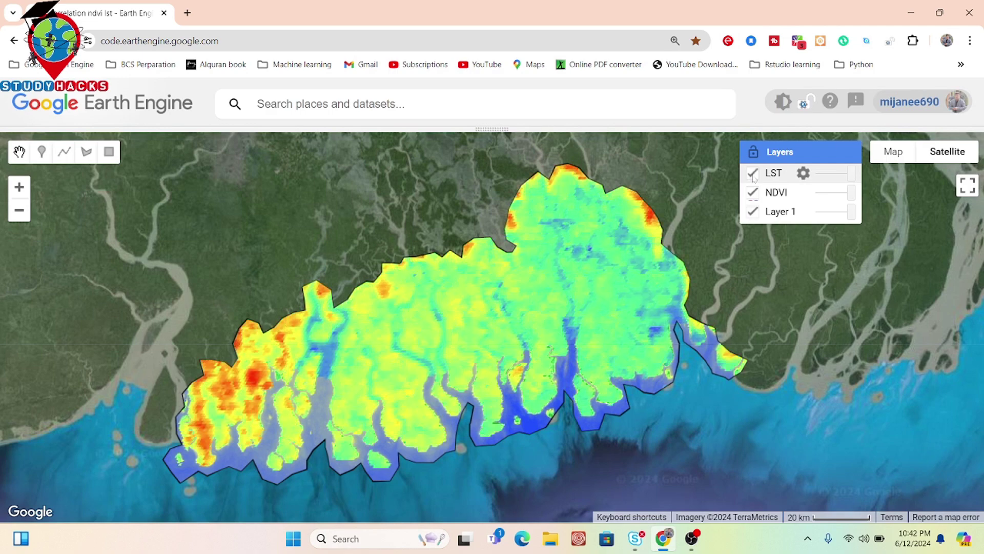
left_click(752, 174)
left_click(752, 174)
left_click(753, 175)
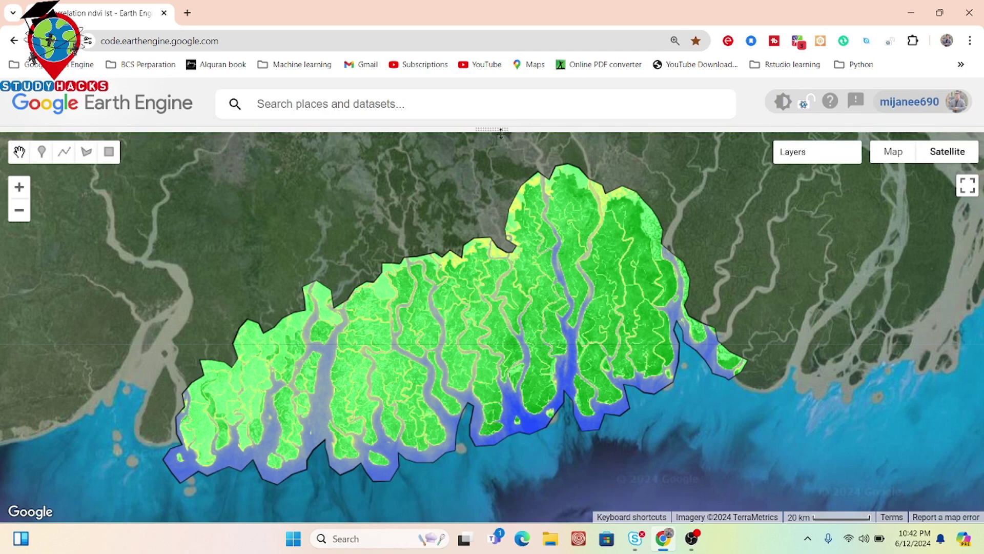
Restore the code editor and console above the map and scroll the Console up to the scatter chart
left_click_drag(501, 132, 527, 350)
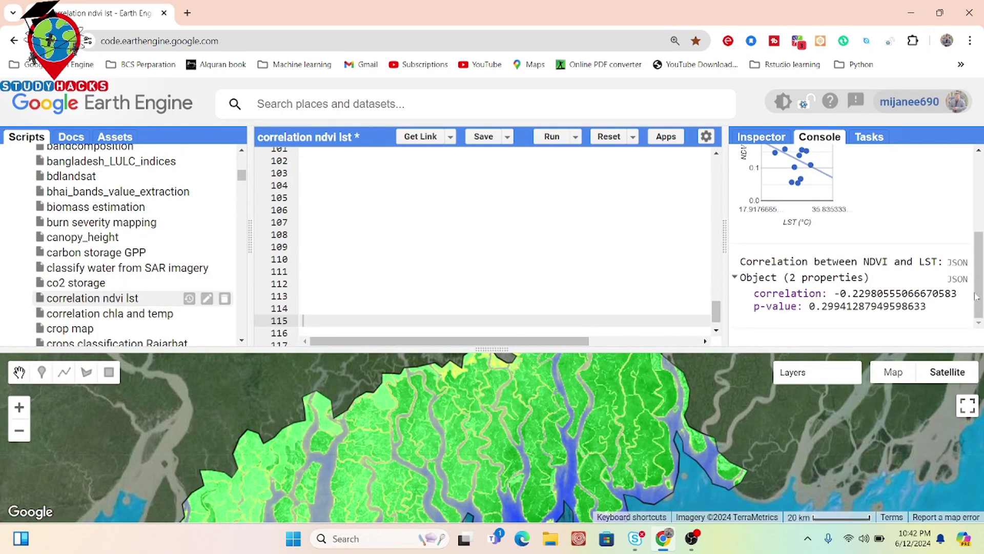
left_click_drag(976, 296, 977, 299)
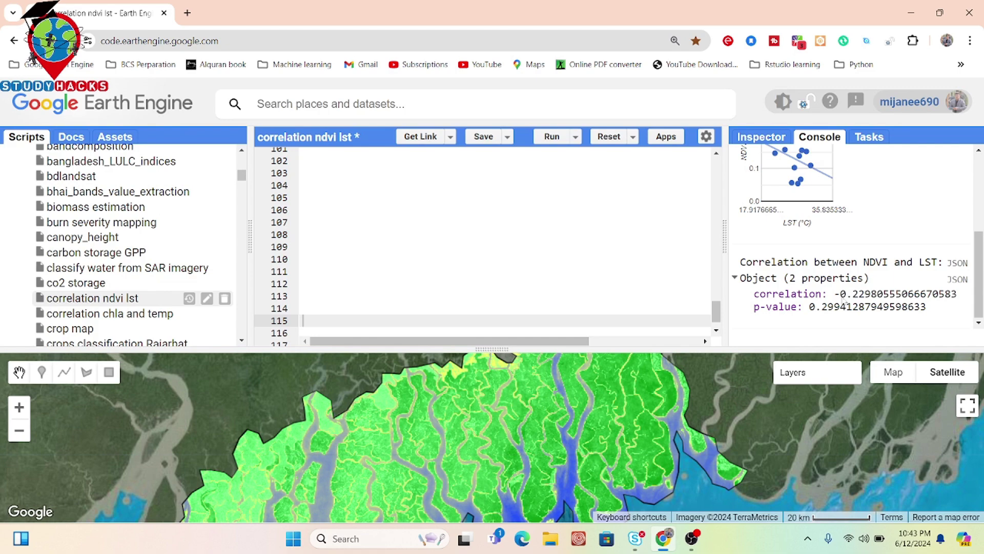
left_click_drag(980, 252, 981, 235)
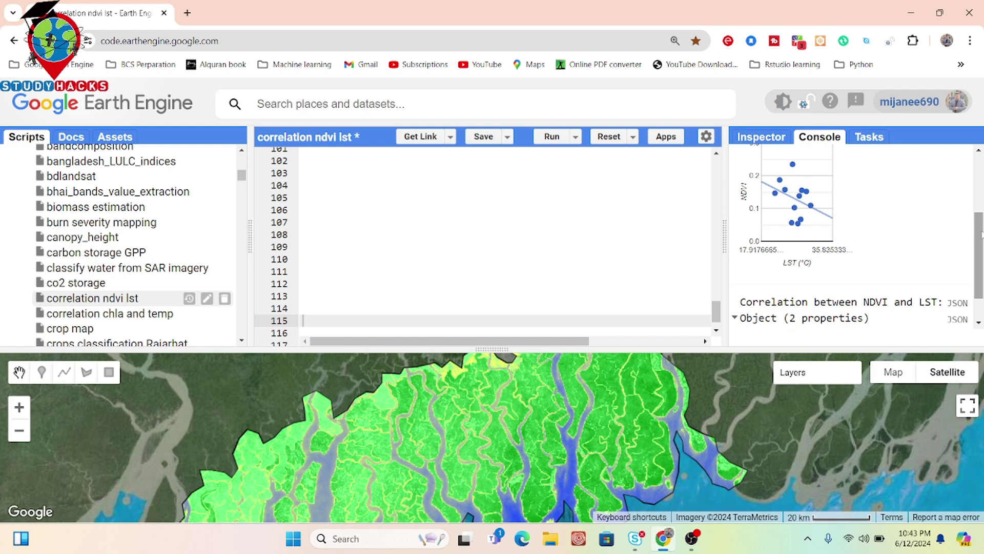
left_click_drag(981, 235, 980, 212)
Pop the LST–NDVI chart into its own tab and read the trendline, NDVI = -6.207E-3 * LST + 0.293
left_click(957, 171)
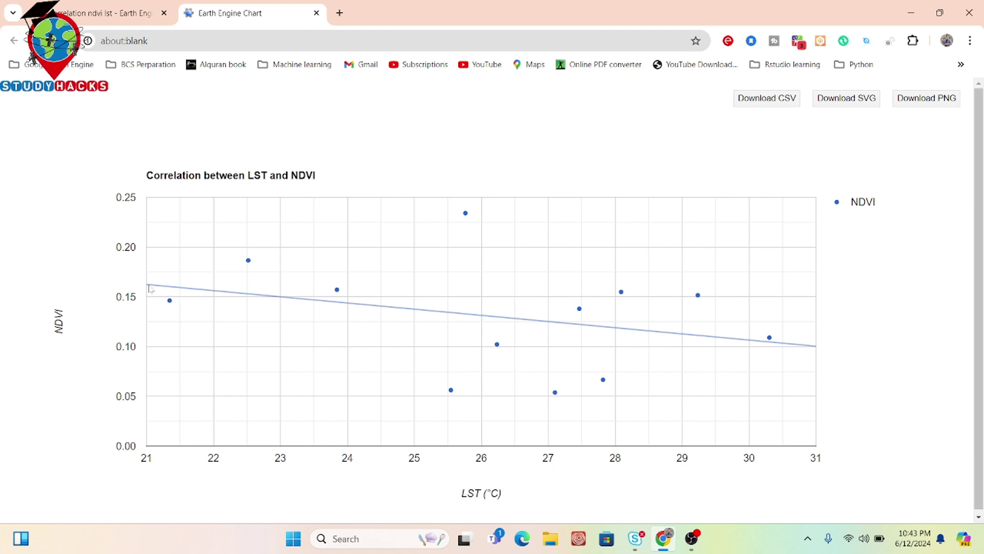
mouse_move(162, 291)
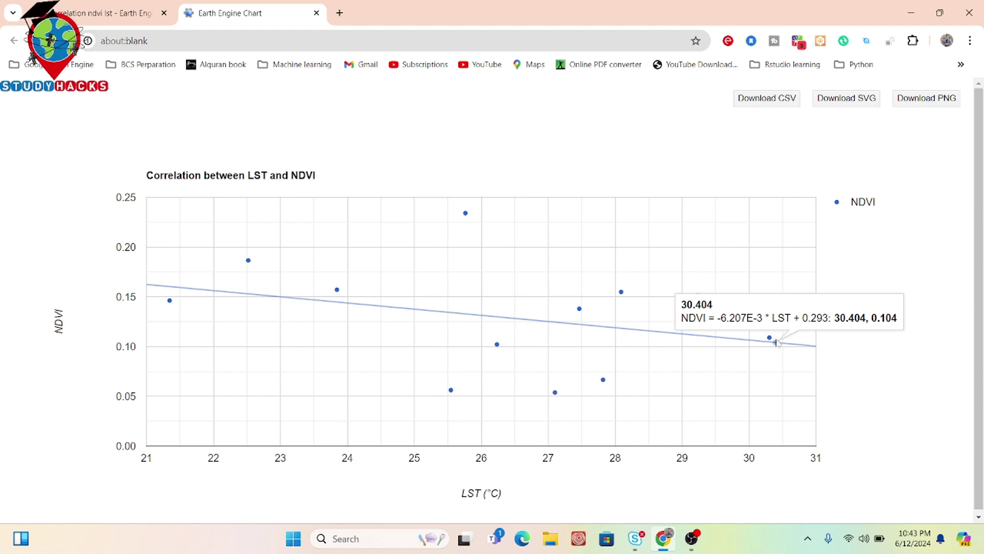
mouse_move(770, 338)
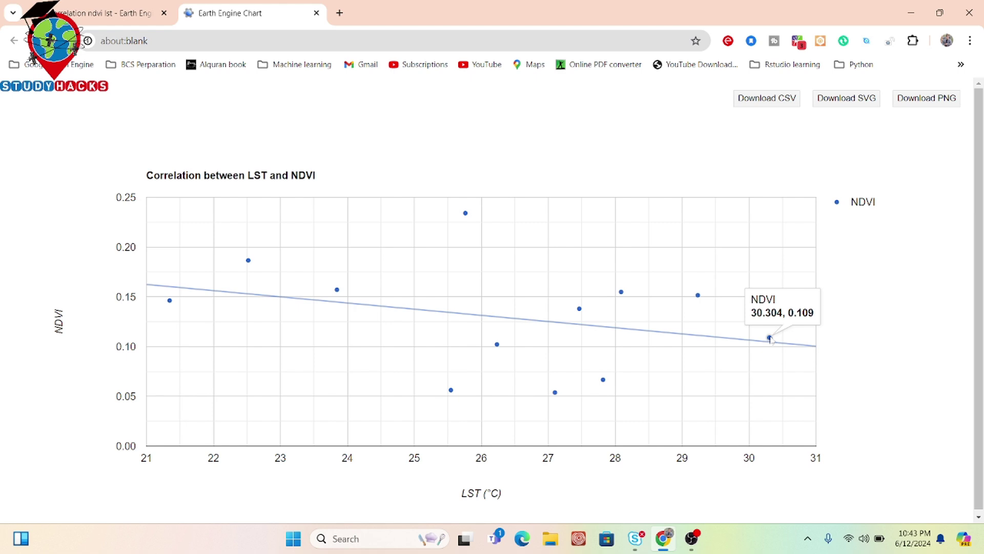
mouse_move(170, 301)
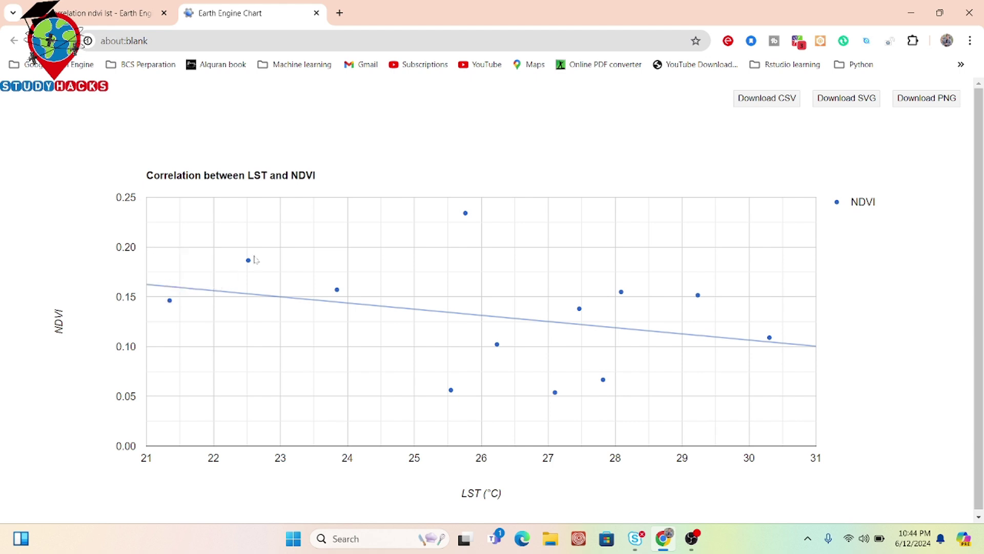
mouse_move(248, 261)
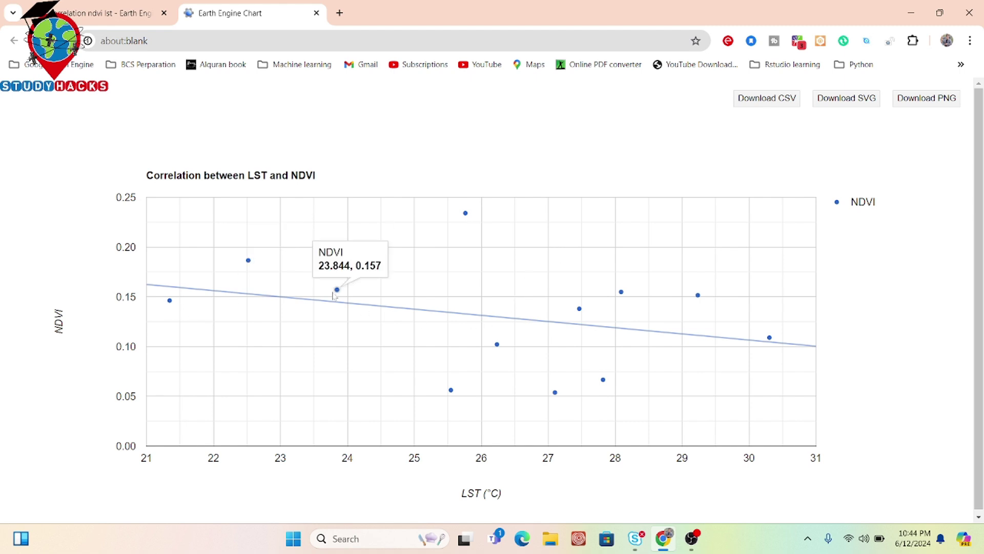
mouse_move(504, 318)
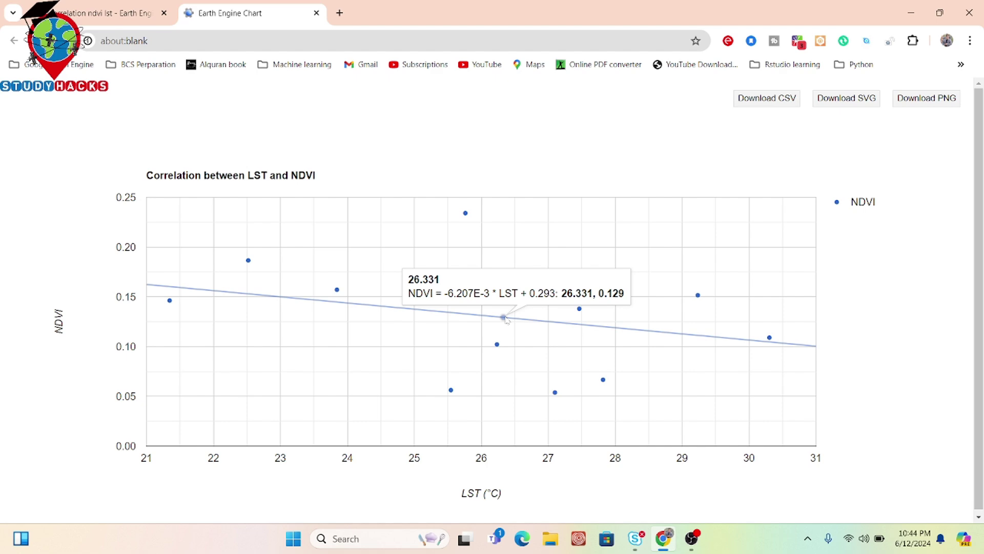
Return to the Code Editor tab, review the script from the top, and widen the Console
left_click(126, 6)
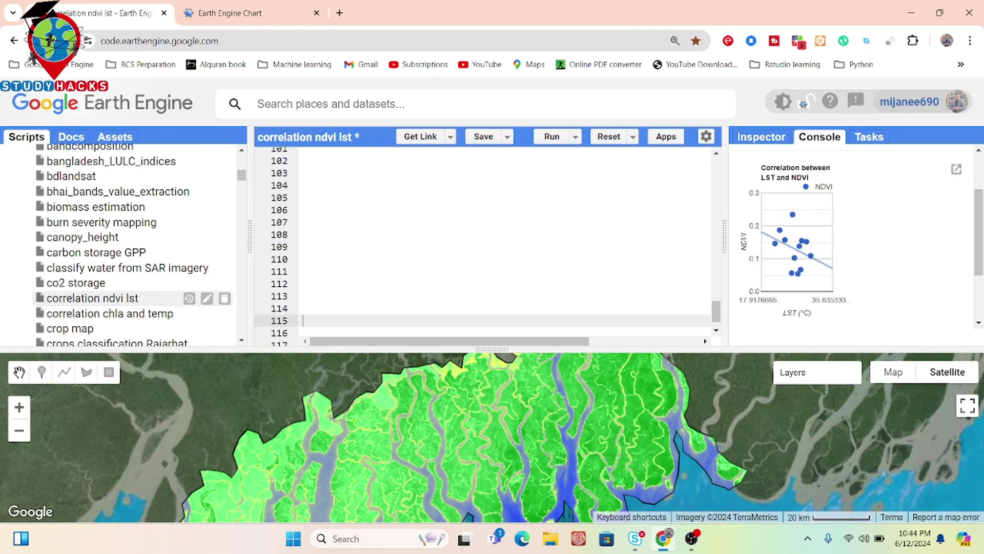
left_click_drag(716, 310, 703, 32)
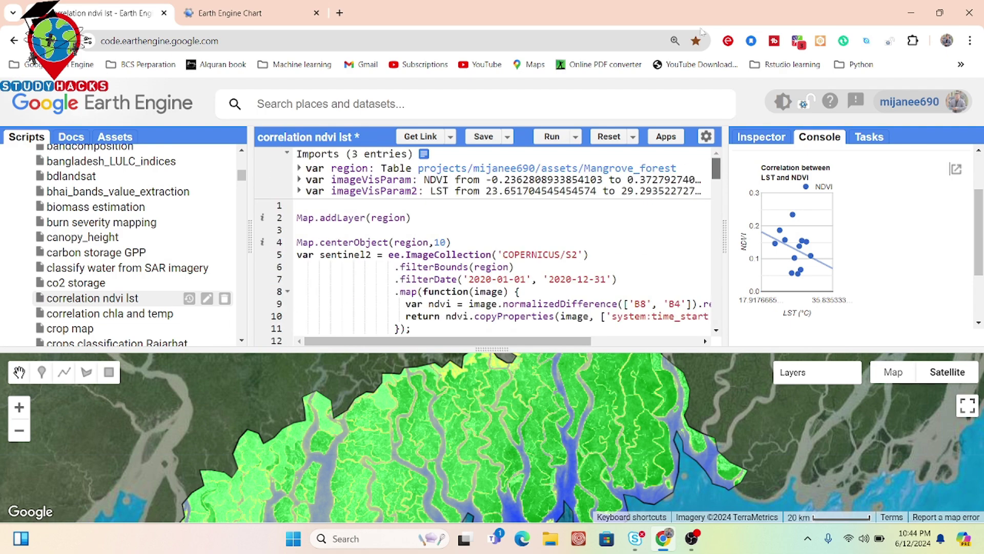
left_click(305, 229)
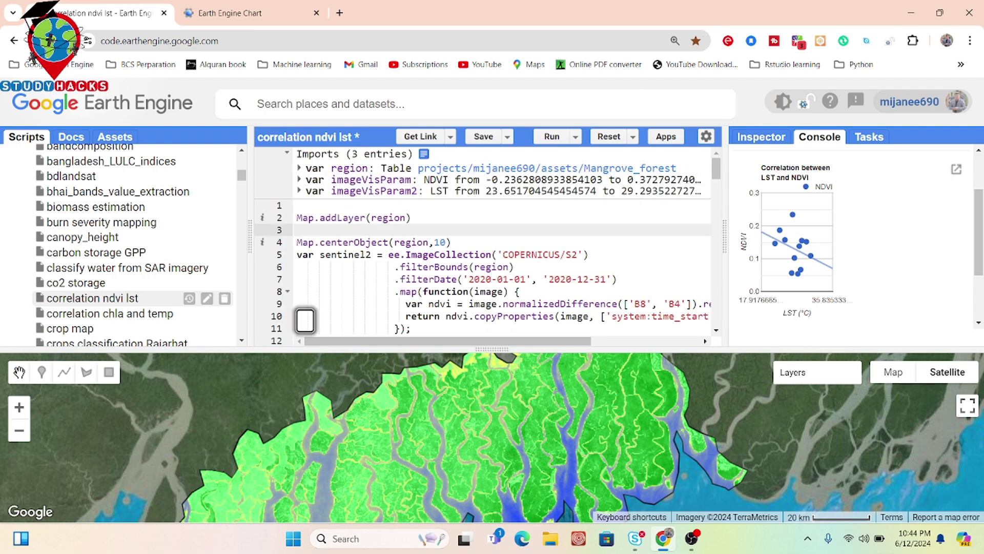
key("Down")
key("Down")
key("Down")
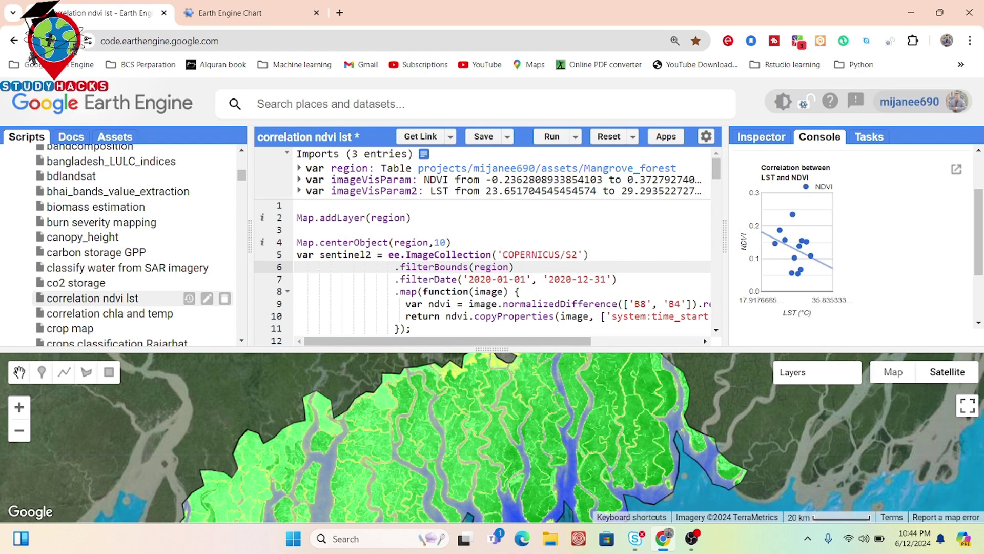
key("Down")
key("Down")
key("Down")
key("Down")
key("Down")
key("Down")
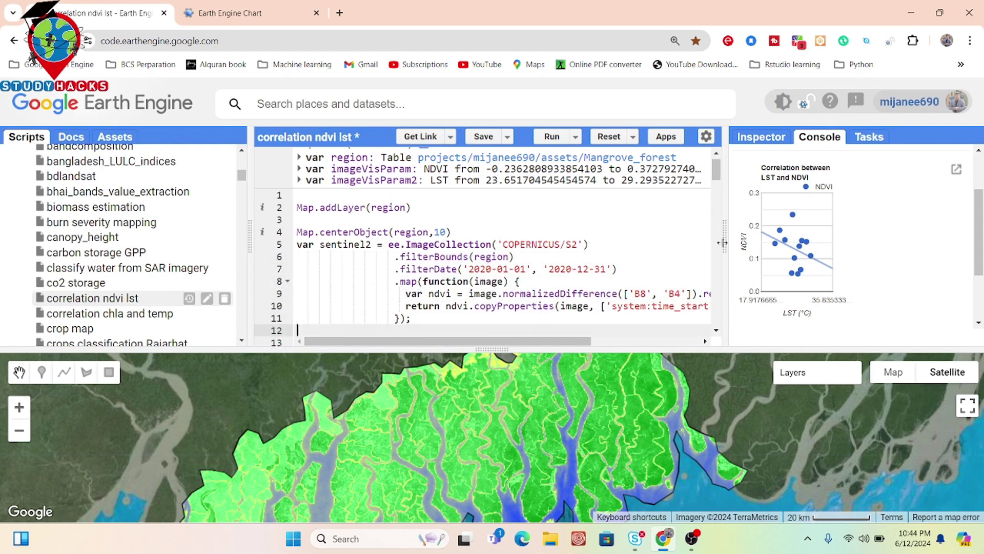
left_click_drag(724, 239, 707, 239)
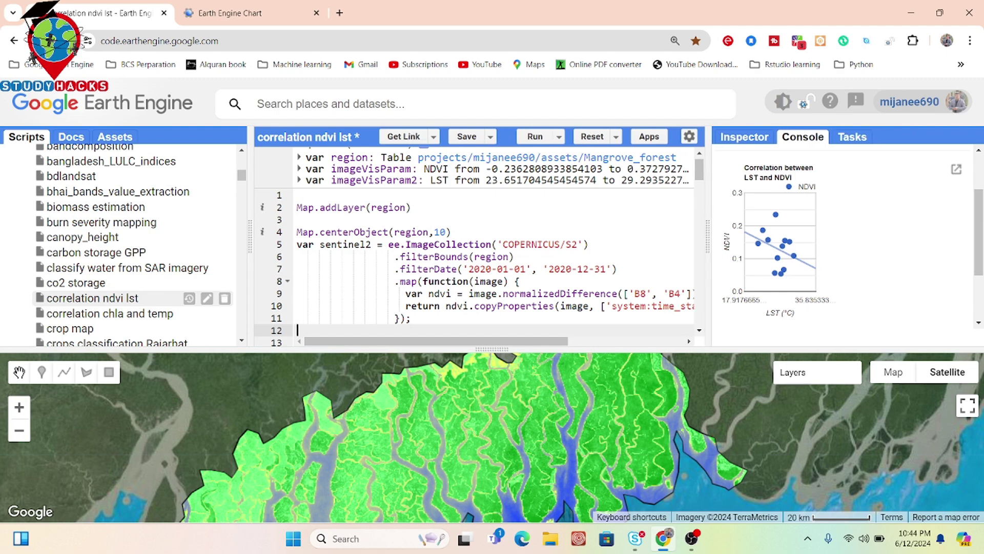
Highlight the map call, B8 band, normalizedDifference call and 2020 date range in the NDVI code
double_click(402, 281)
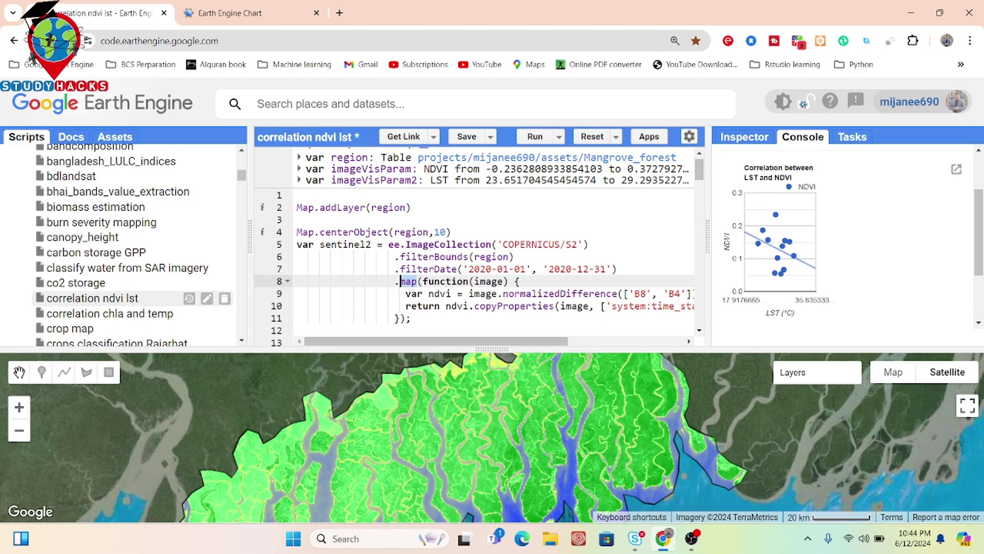
left_click(377, 294)
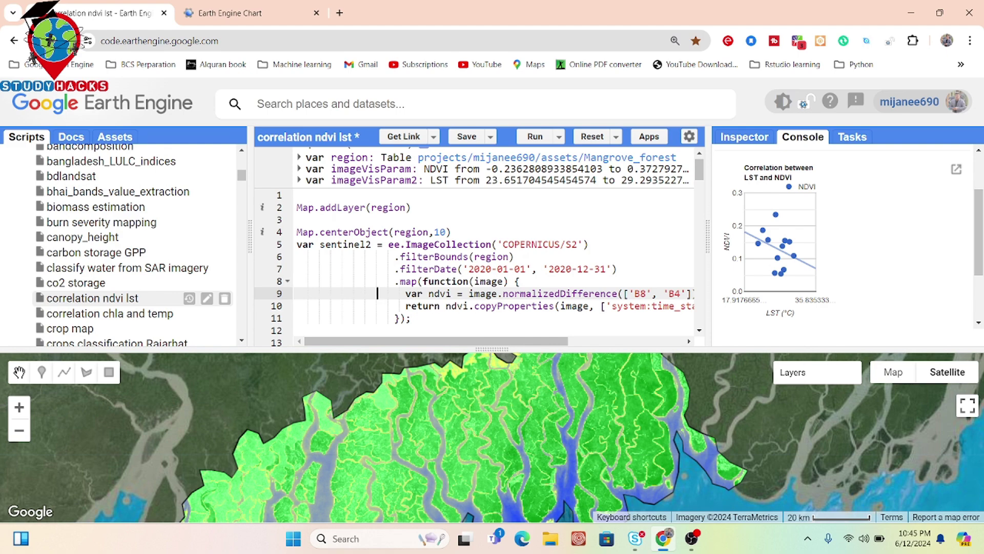
left_click_drag(634, 293, 682, 293)
left_click_drag(618, 293, 502, 293)
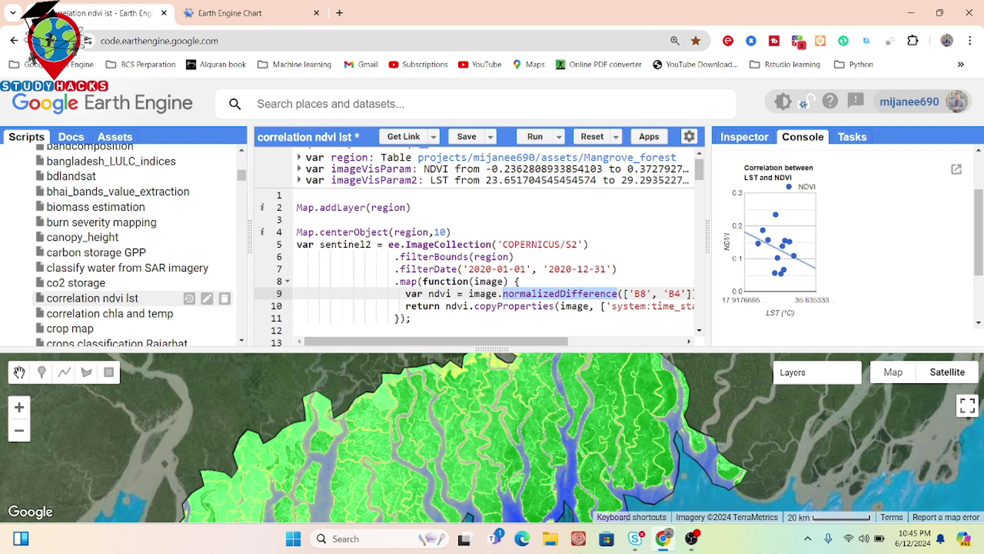
left_click_drag(468, 269, 611, 269)
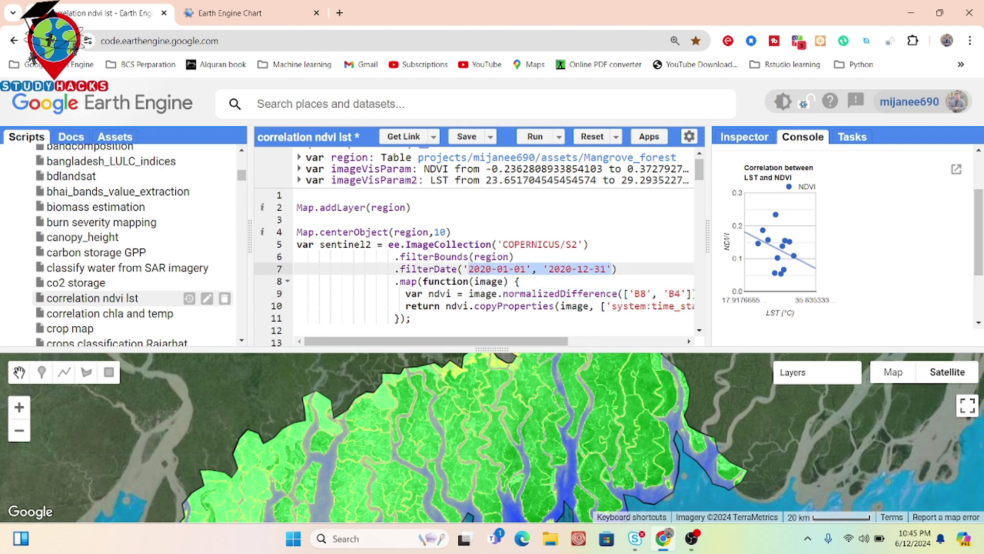
Select the Sentinel-2 collection block and step through the monthly NDVI code into the MODIS LST section
key("Down")
key("Down")
key("Down")
key("Down")
key("Down")
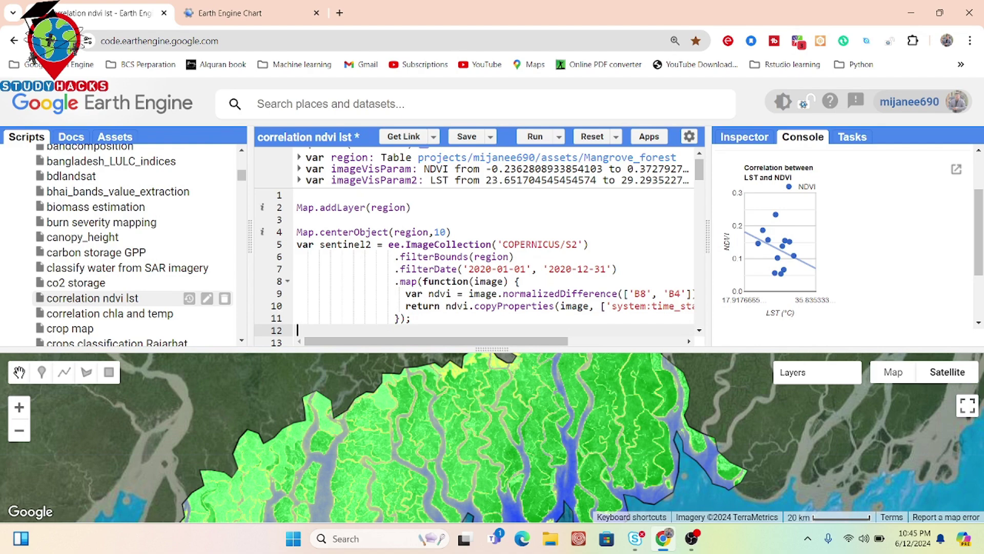
key("ctrl+v")
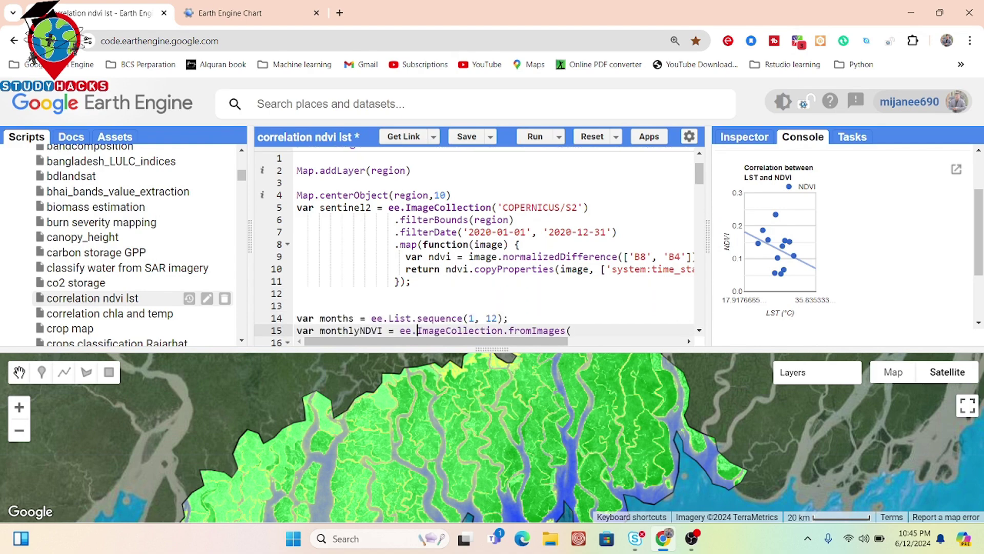
left_click_drag(297, 293, 293, 213)
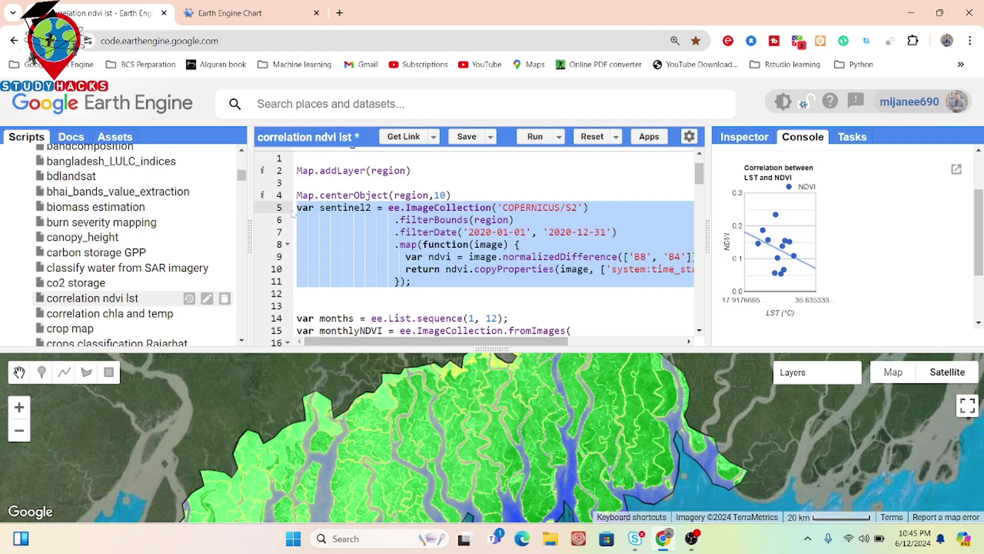
left_click(297, 306)
key("Down")
key("Down")
key("Down")
key("Down")
key("Down")
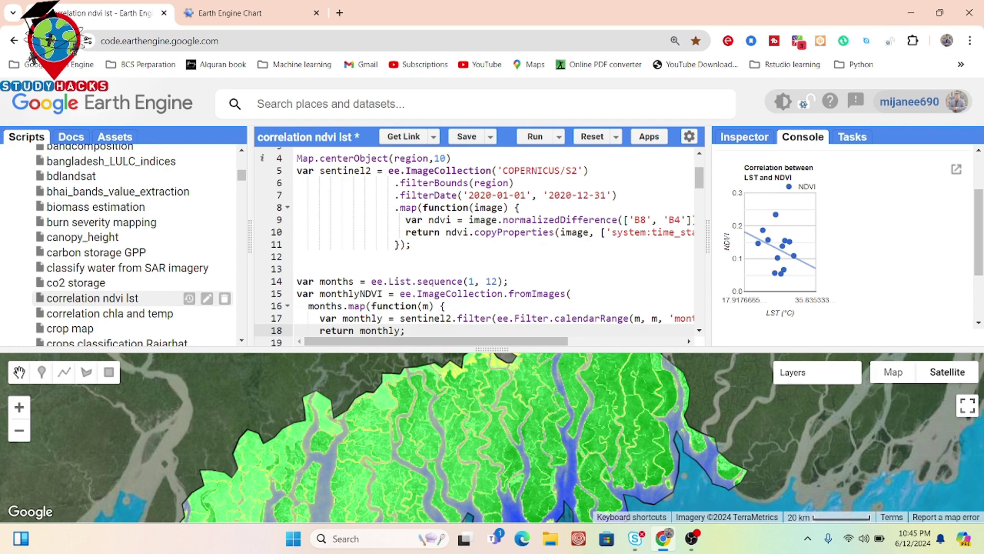
key("Down")
key("Down")
key("Down")
key("Down")
key("Down")
key("Down")
key("Down")
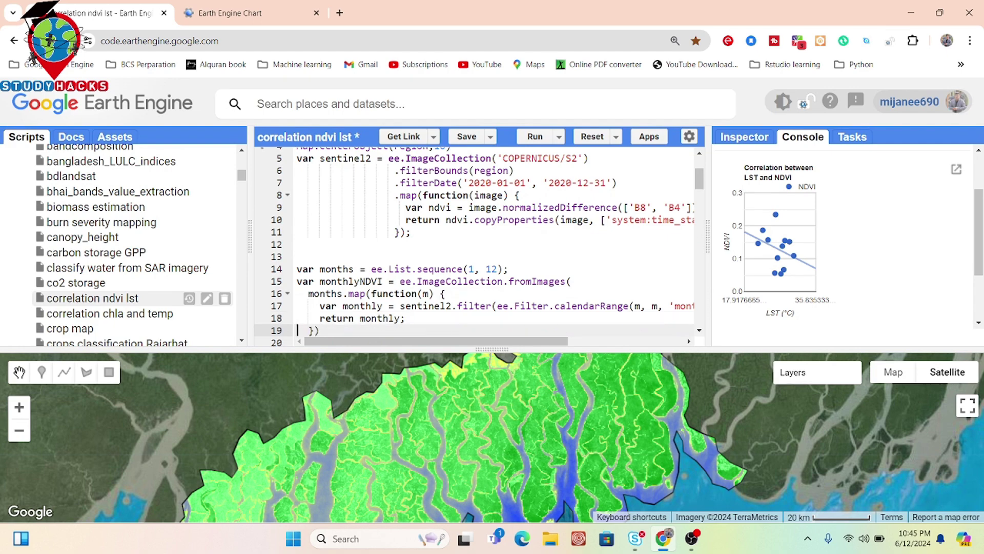
key("Down")
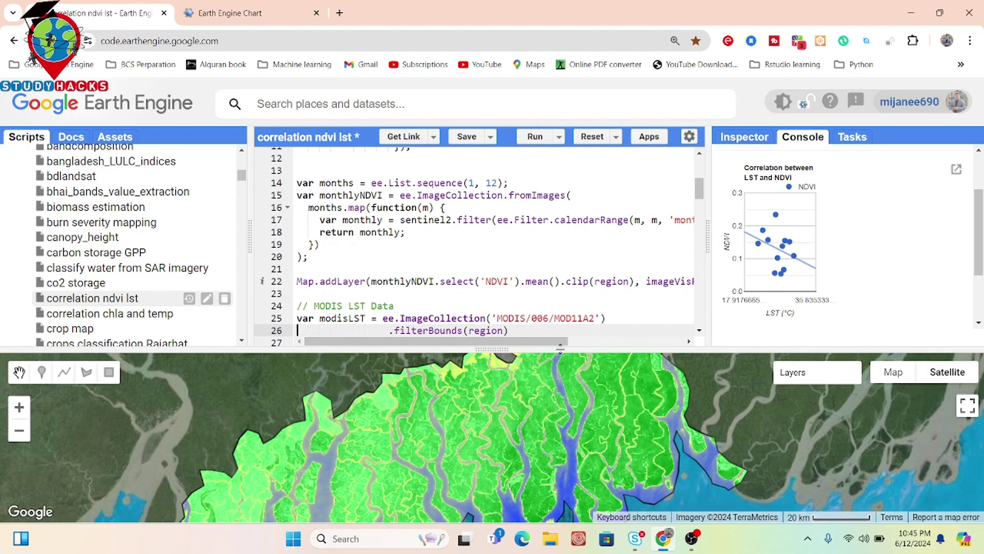
left_click_drag(560, 349, 501, 359)
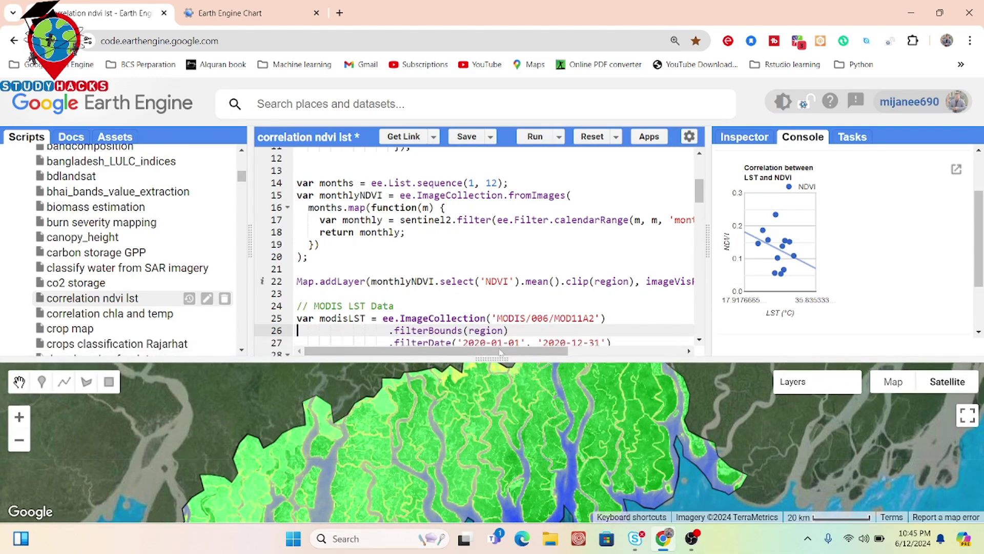
Step through the monthly LST aggregation to the combine code and widen the Console further
left_click(297, 340)
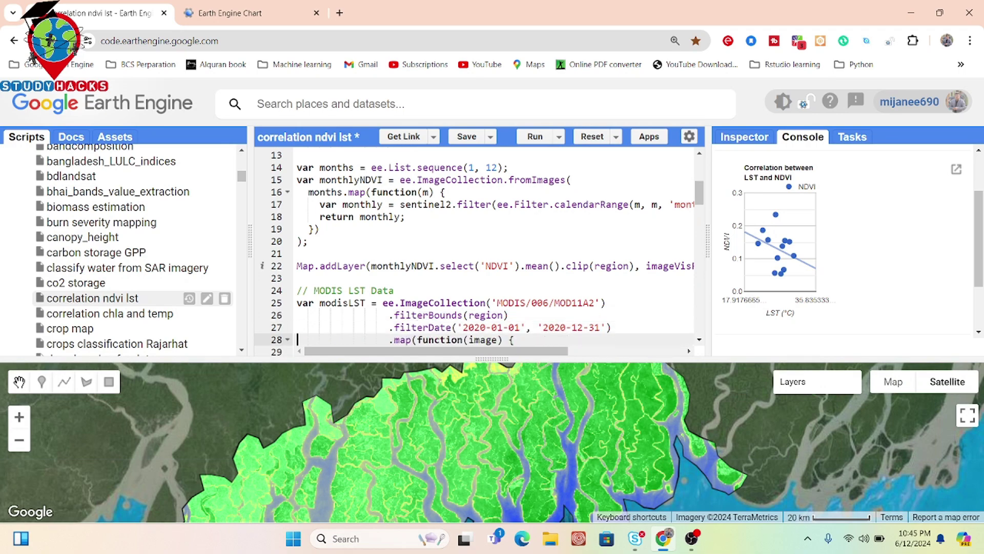
key("Down")
key("Down")
key("Down")
key("Down")
key("Down")
key("Down")
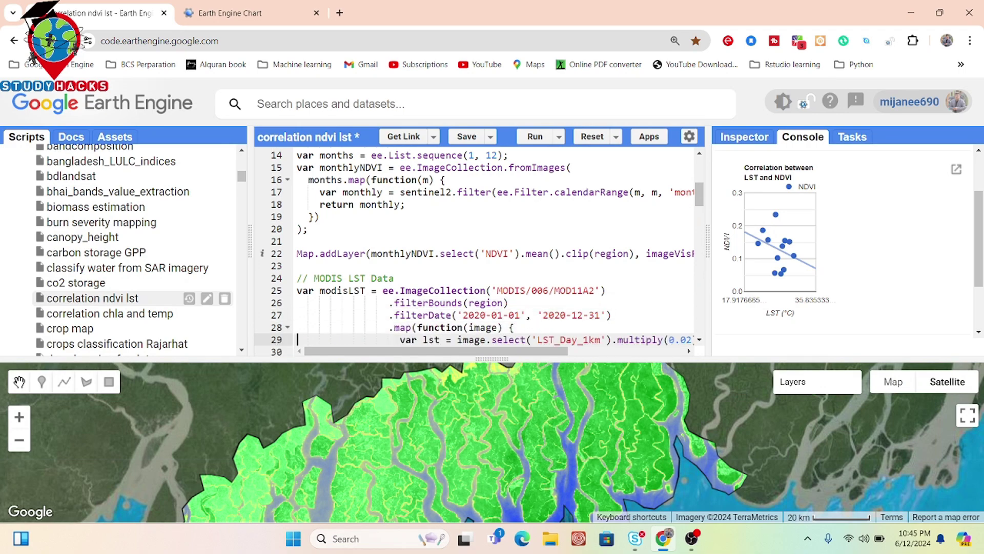
key("Down")
key("Down")
key("Down")
key("Down")
key("Down")
key("Down")
key("Down")
key("Down")
key("Down")
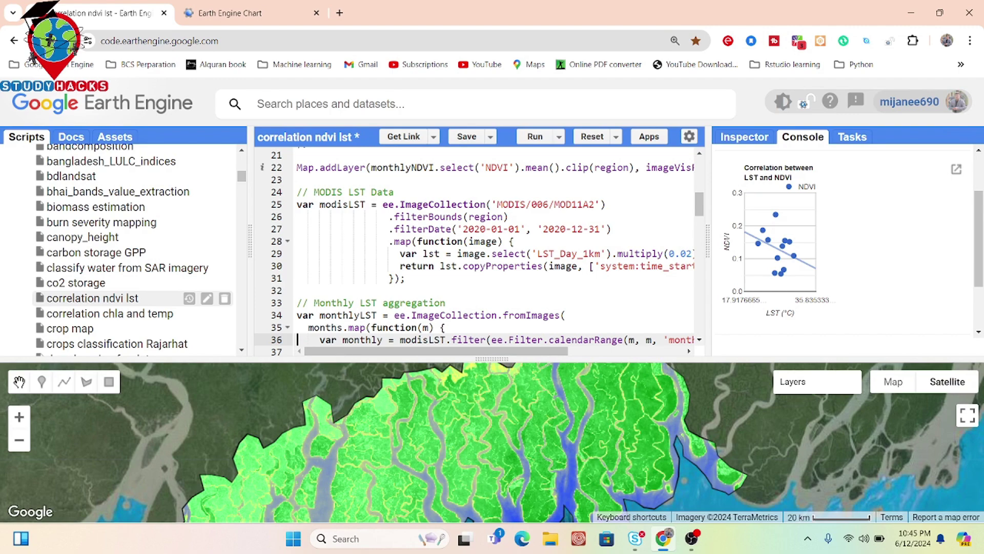
key("Down")
key("Down")
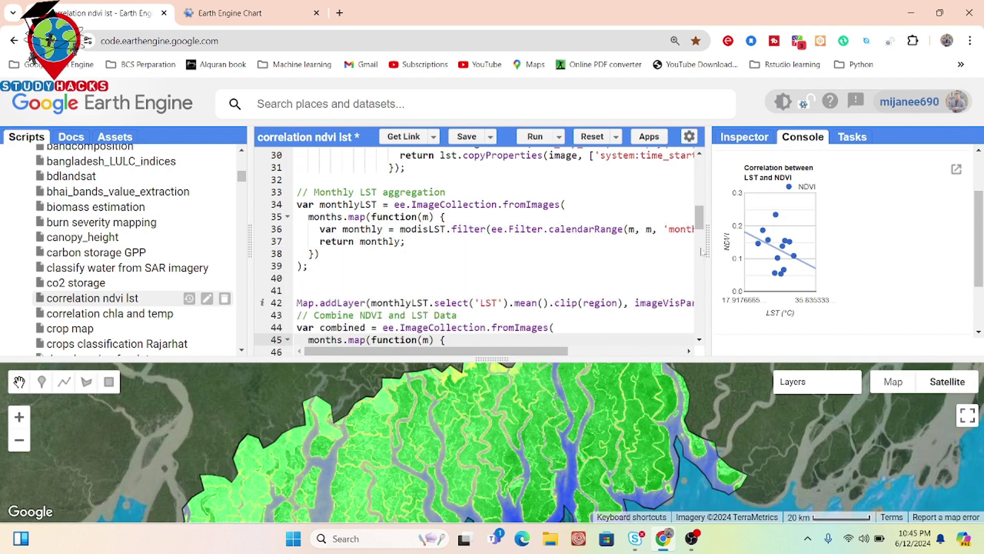
left_click_drag(707, 245, 661, 252)
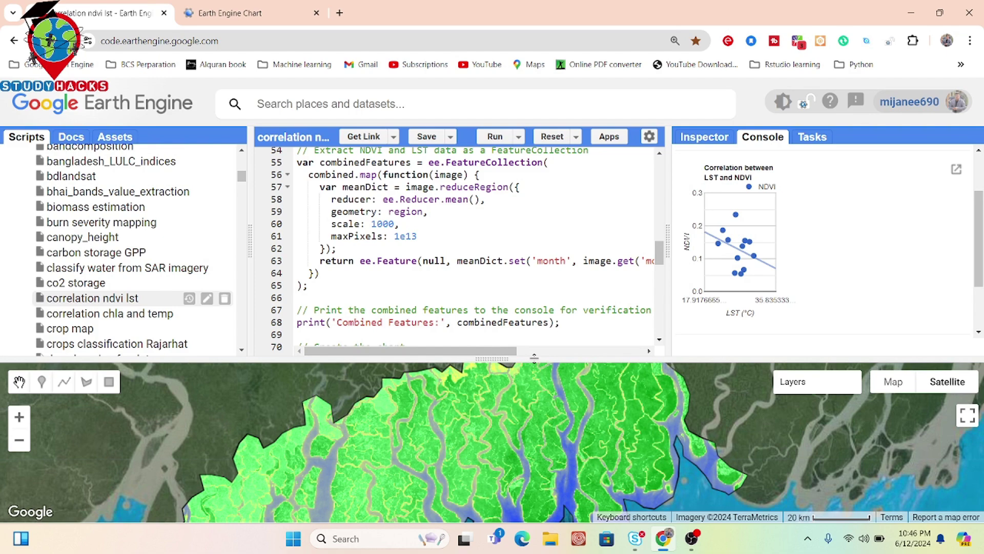
Expand the printed FeatureCollection and Feature 0, highlighting its month value 1
left_click_drag(979, 239, 981, 154)
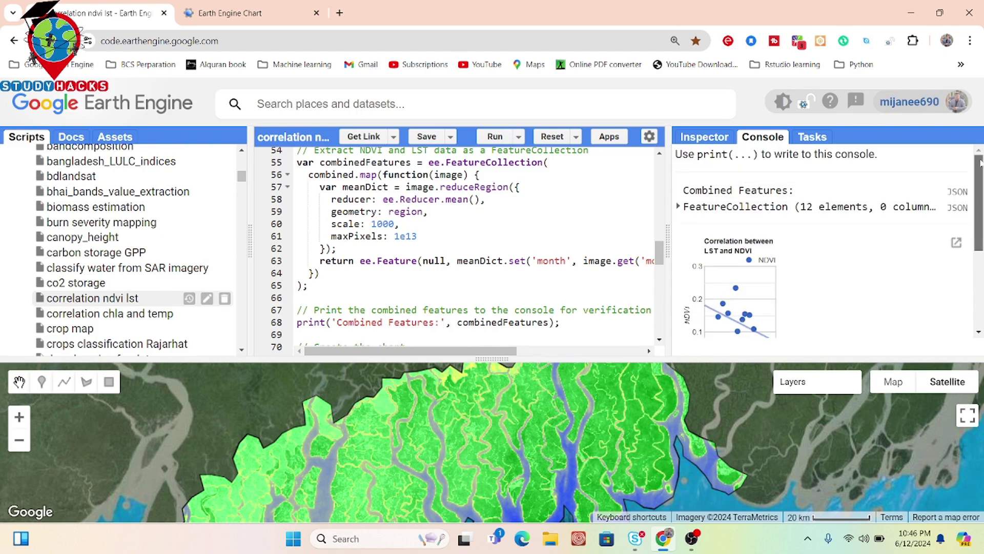
left_click(842, 210)
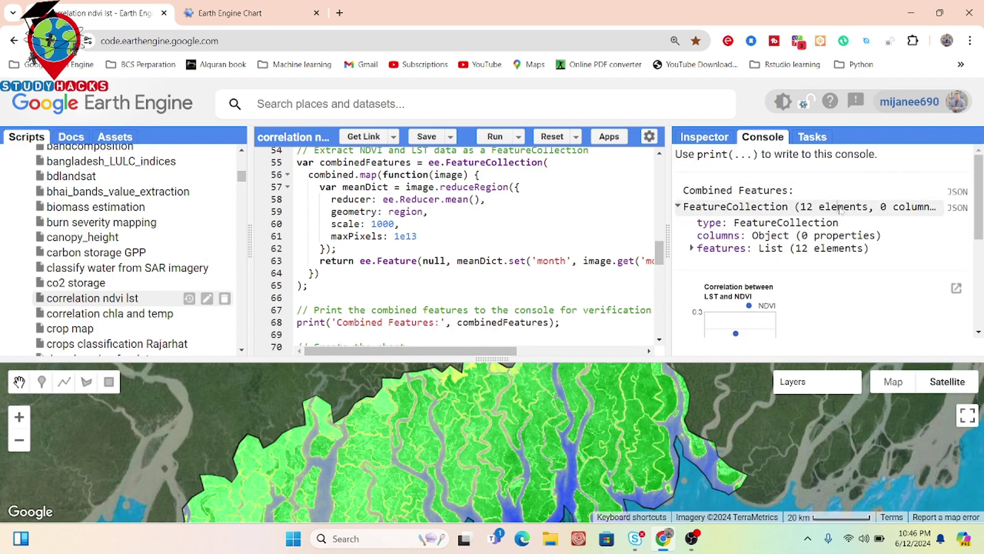
left_click(791, 248)
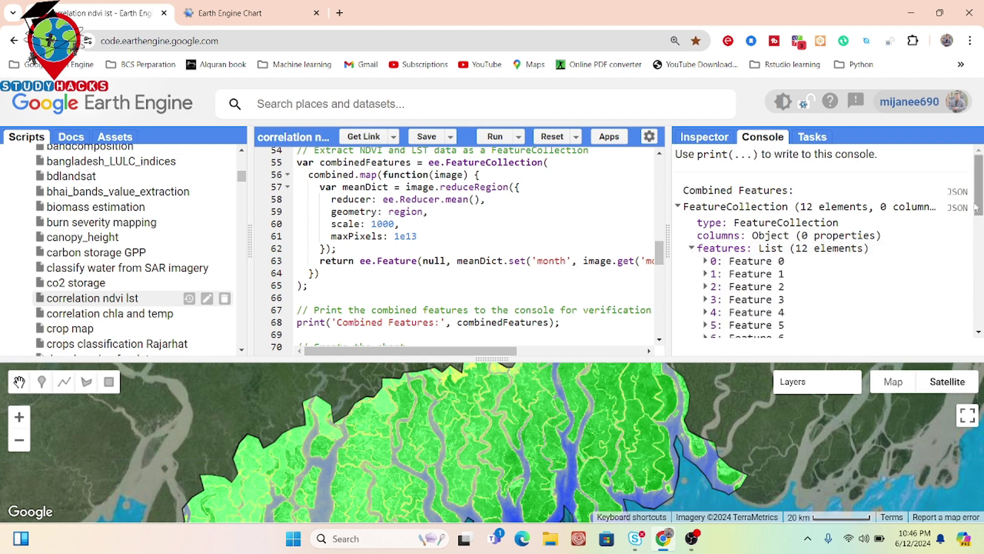
scroll(829, 219, "down", 1)
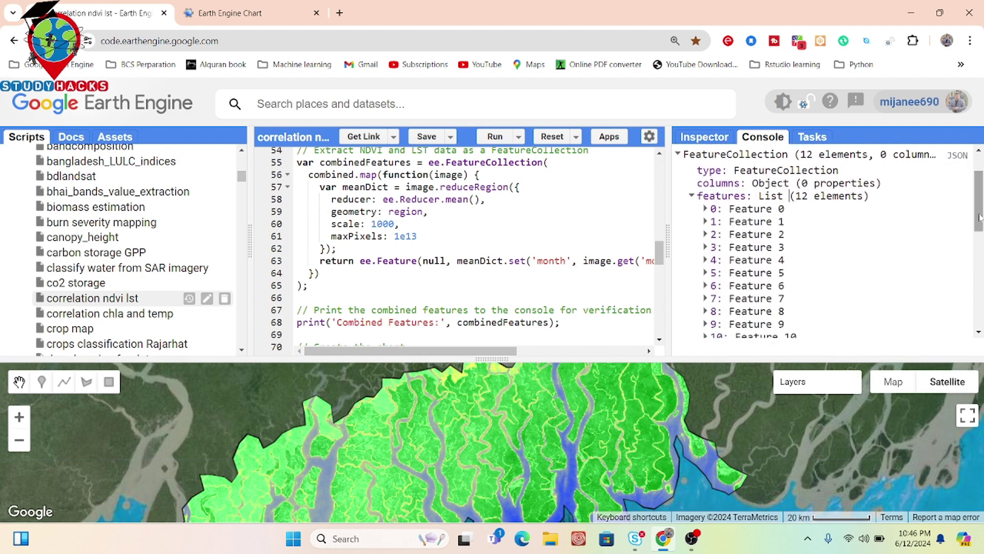
left_click(784, 208)
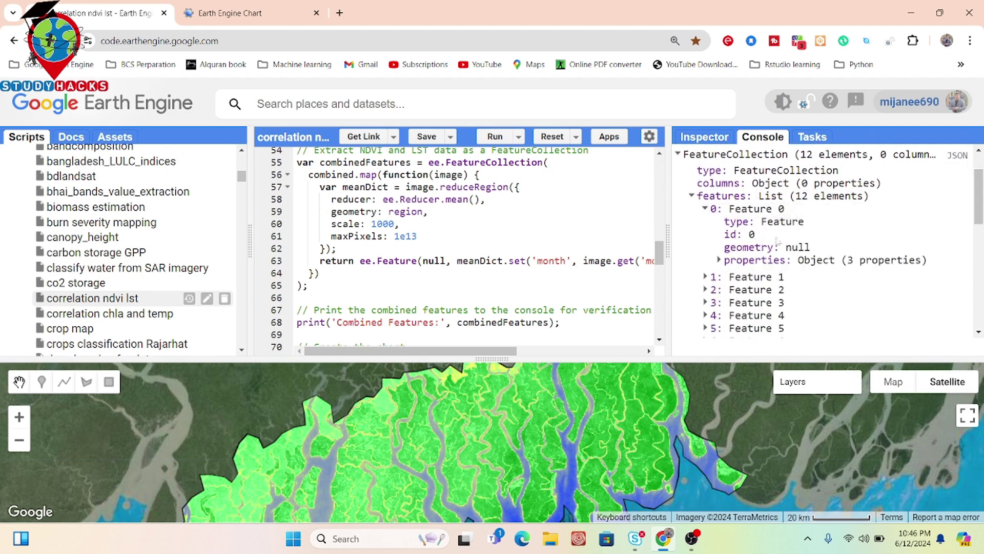
left_click(757, 261)
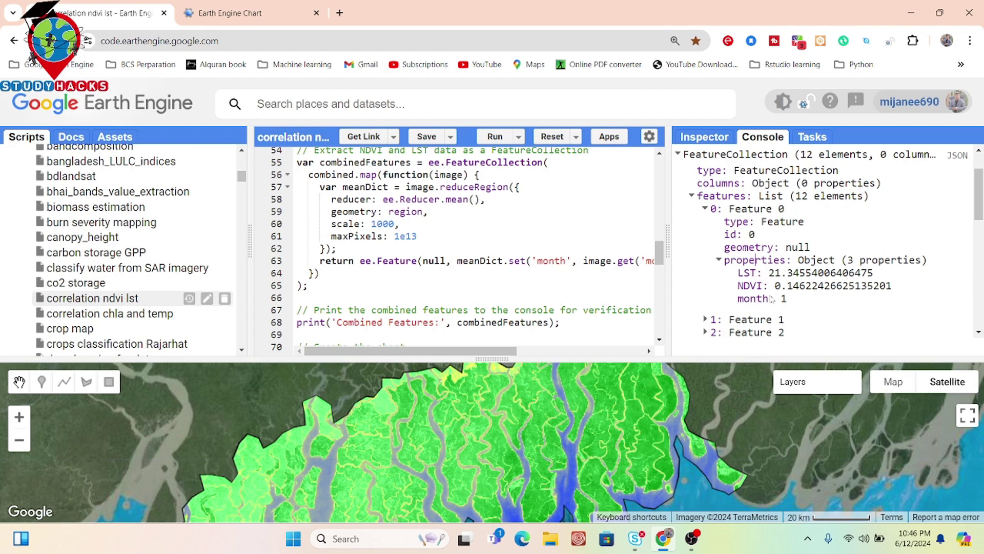
left_click_drag(779, 300, 793, 305)
left_click_drag(767, 274, 799, 276)
Expand Feature 1 to show its LST and NDVI values
scroll(820, 241, "down", 1)
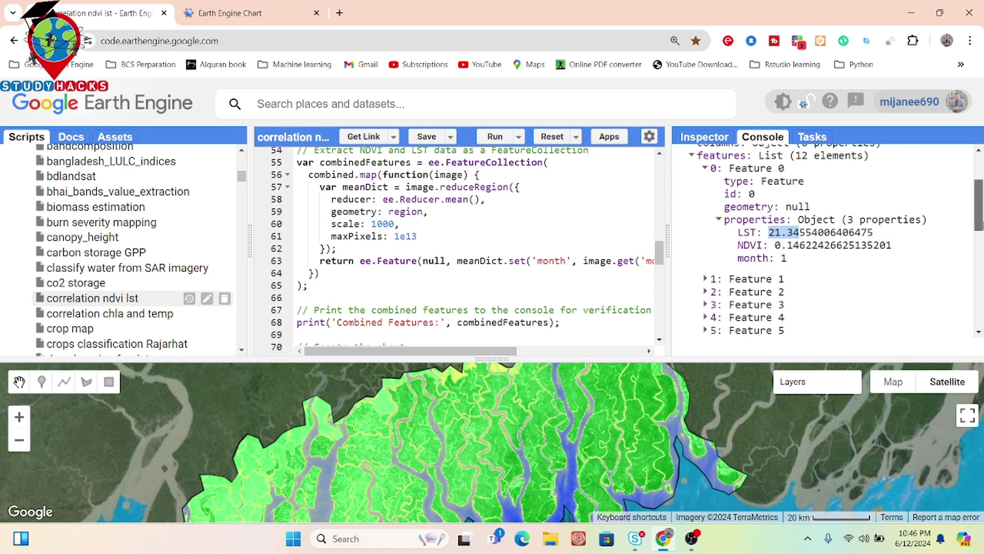
scroll(820, 241, "down", 1)
left_click(760, 264)
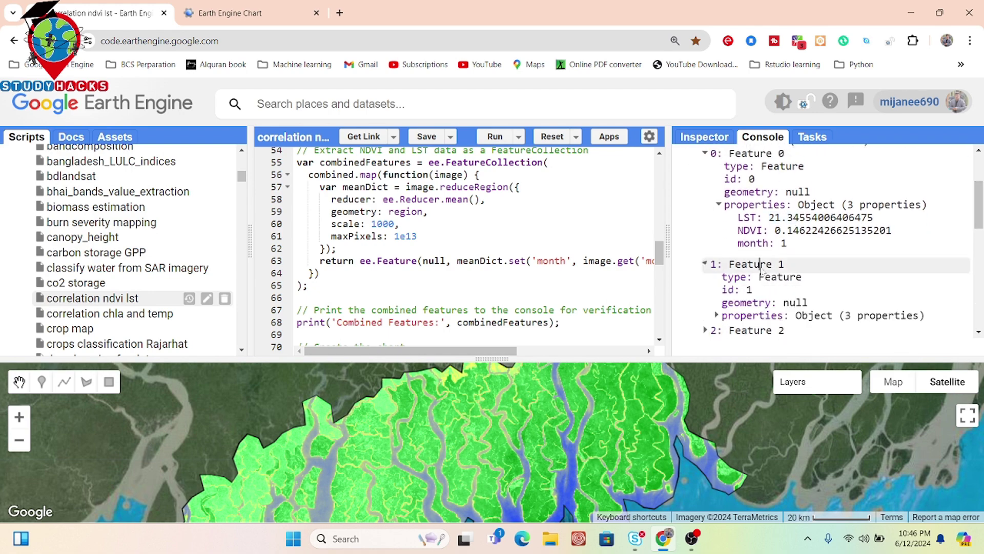
left_click(777, 316)
left_click_drag(980, 205, 980, 218)
left_click_drag(775, 304, 799, 310)
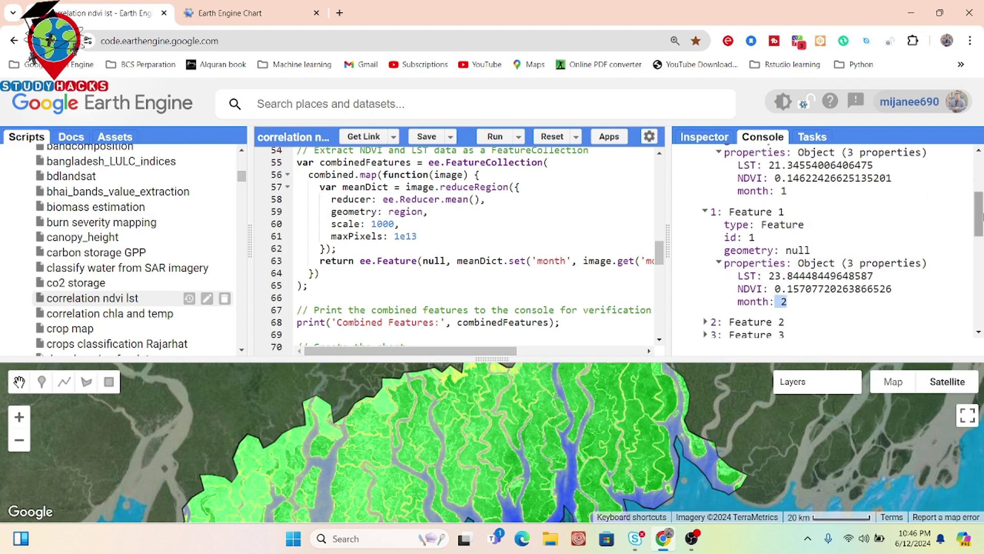
left_click_drag(981, 215, 974, 255)
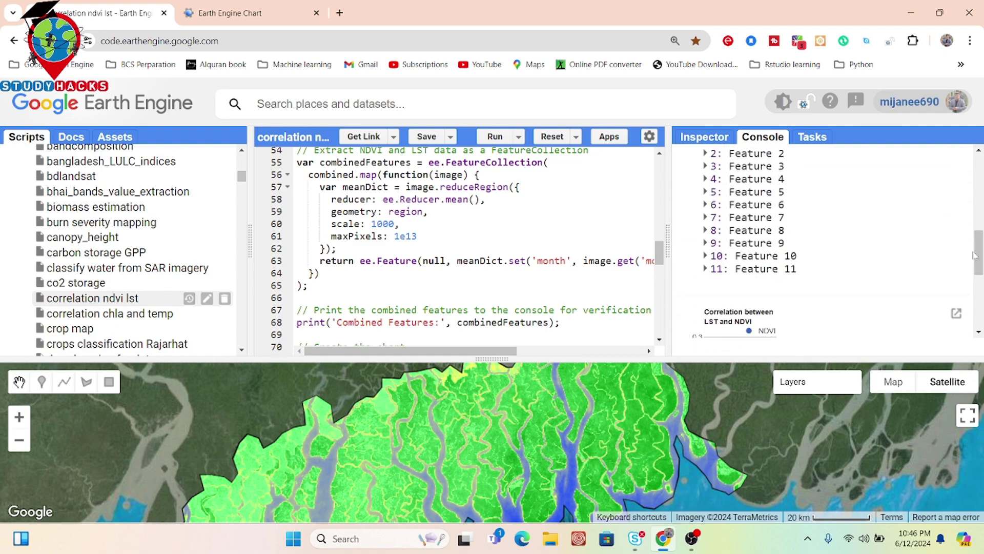
Expand Feature 11, highlight its NDVI value, and scroll down to the scatter chart
left_click(766, 269)
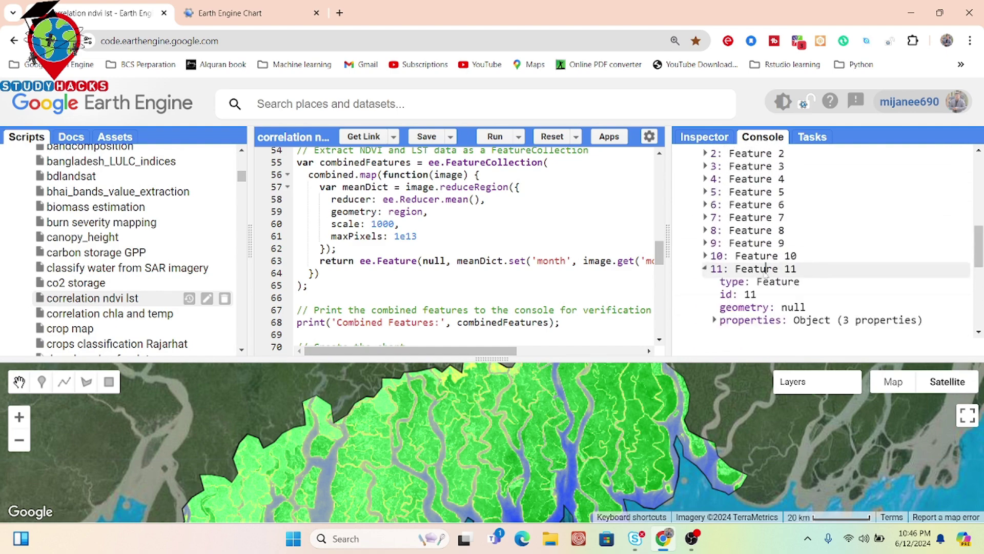
left_click(751, 321)
left_click_drag(980, 232, 980, 240)
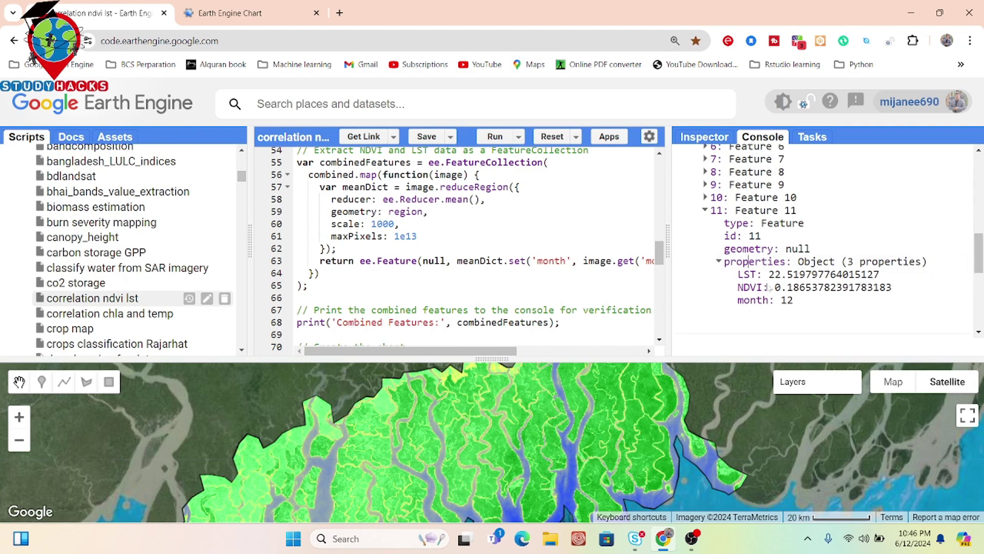
left_click_drag(769, 287, 793, 274)
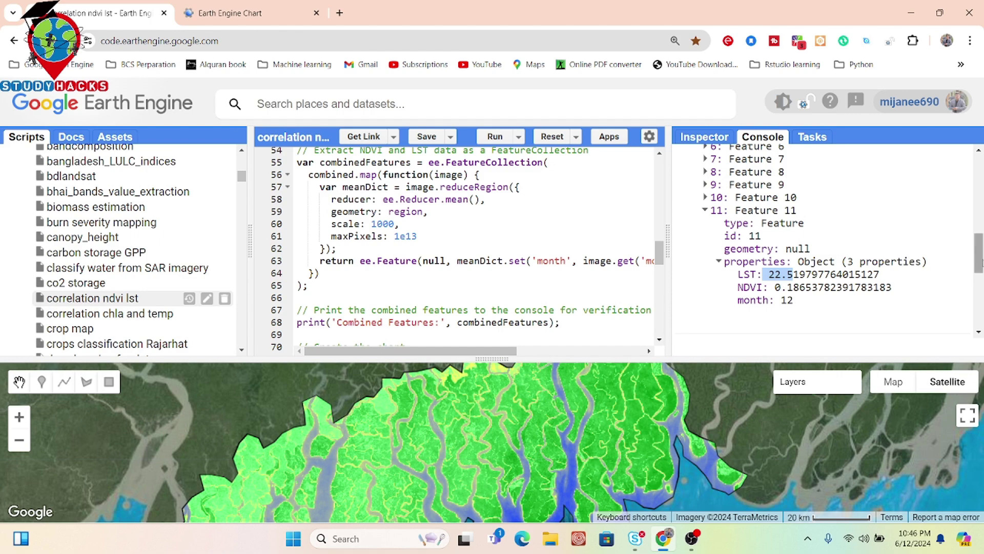
left_click_drag(980, 262, 980, 297)
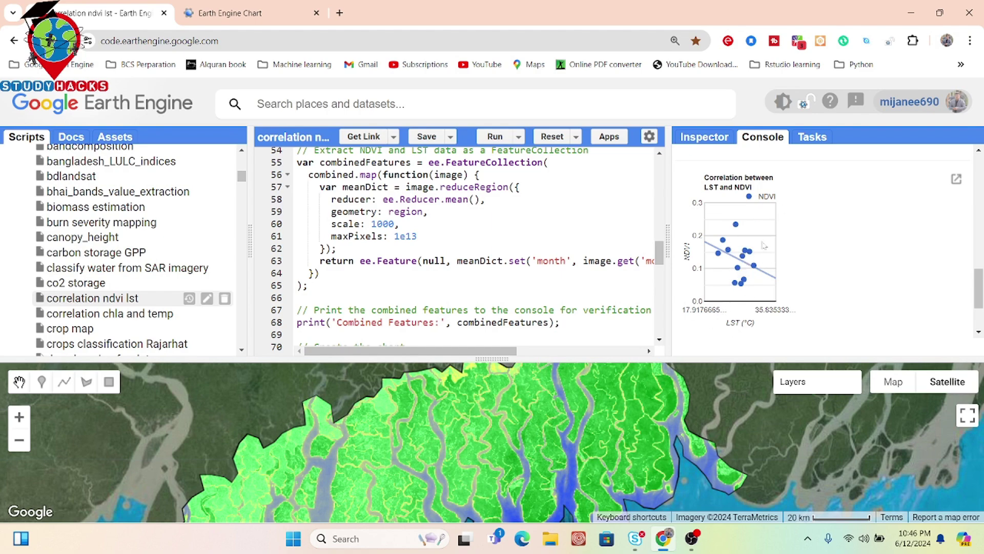
Highlight the correlation -0.2298 (p-value 0.2994) and bring code lines 83–99 into view
left_click_drag(978, 287, 979, 307)
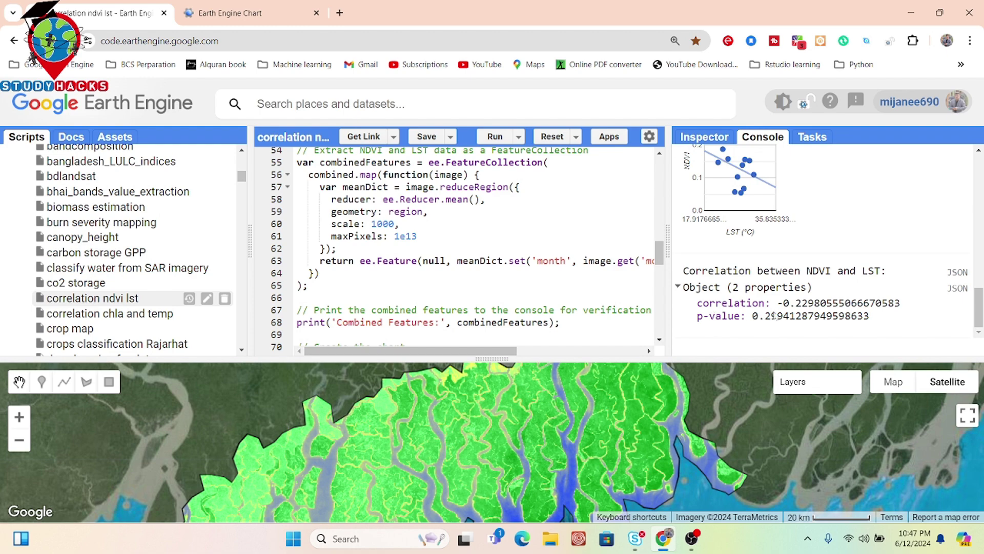
left_click_drag(777, 302, 825, 308)
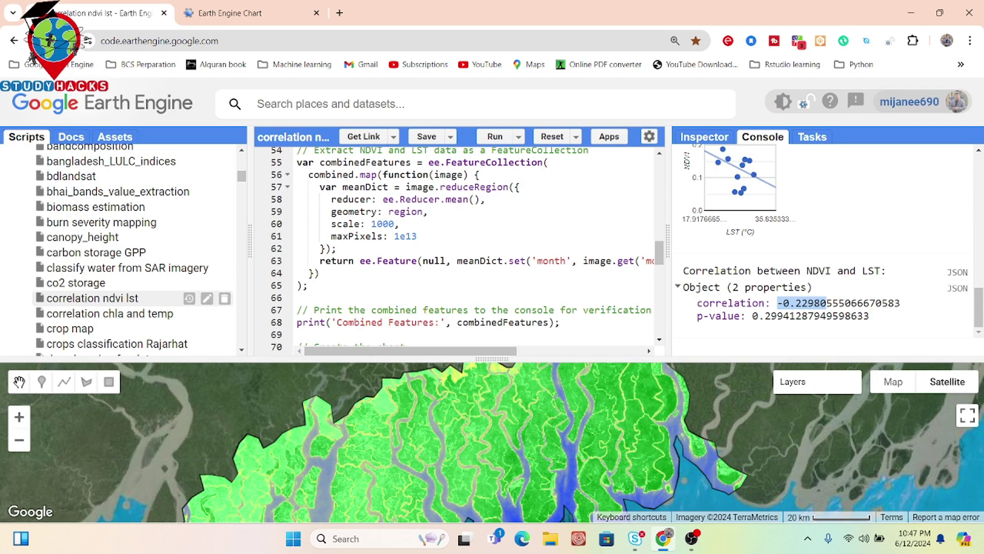
left_click_drag(654, 262, 661, 332)
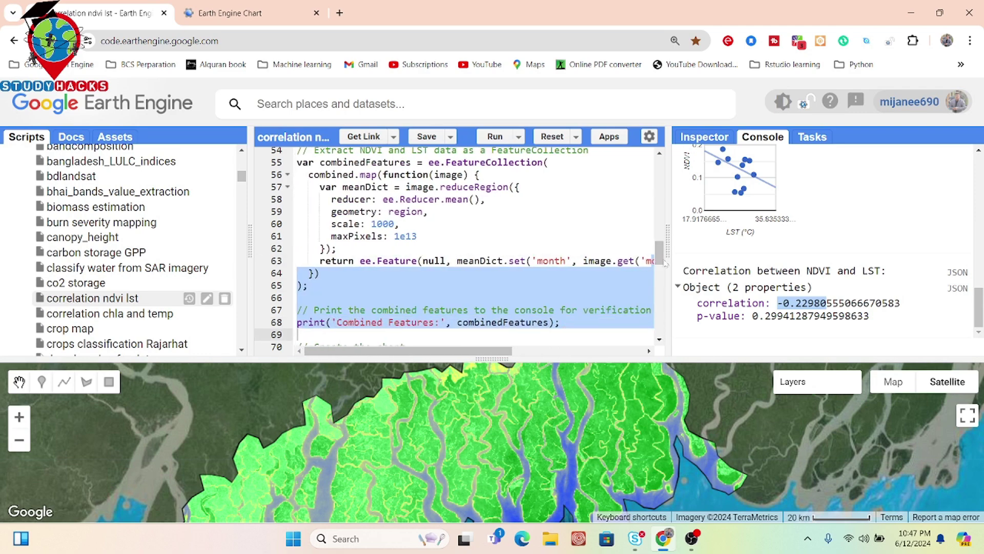
left_click_drag(664, 263, 669, 301)
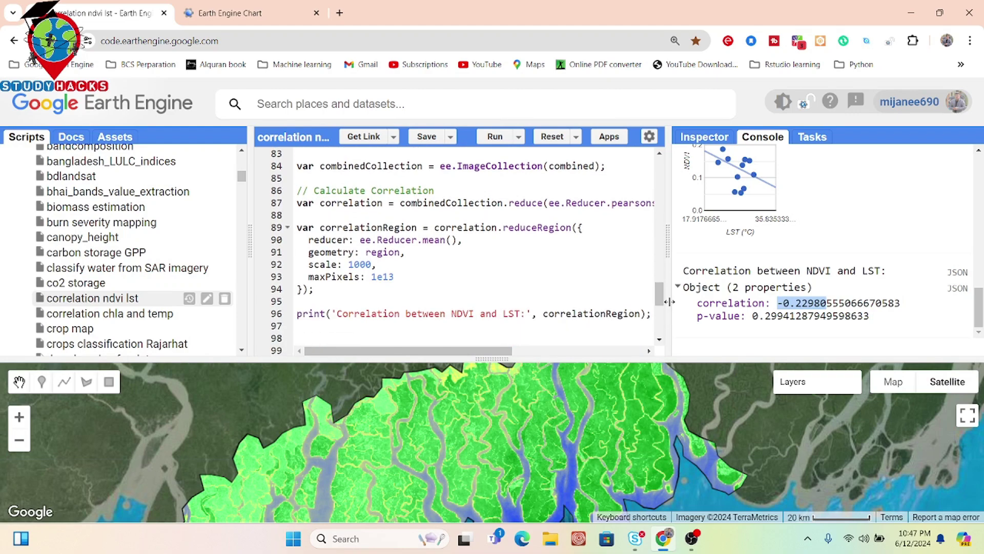
left_click_drag(548, 202, 298, 215)
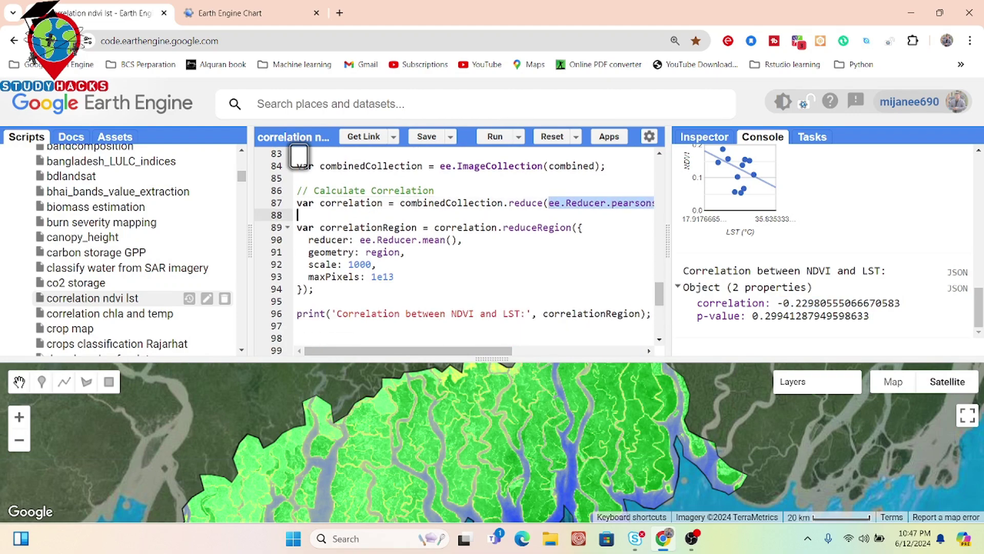
key("shift+Left")
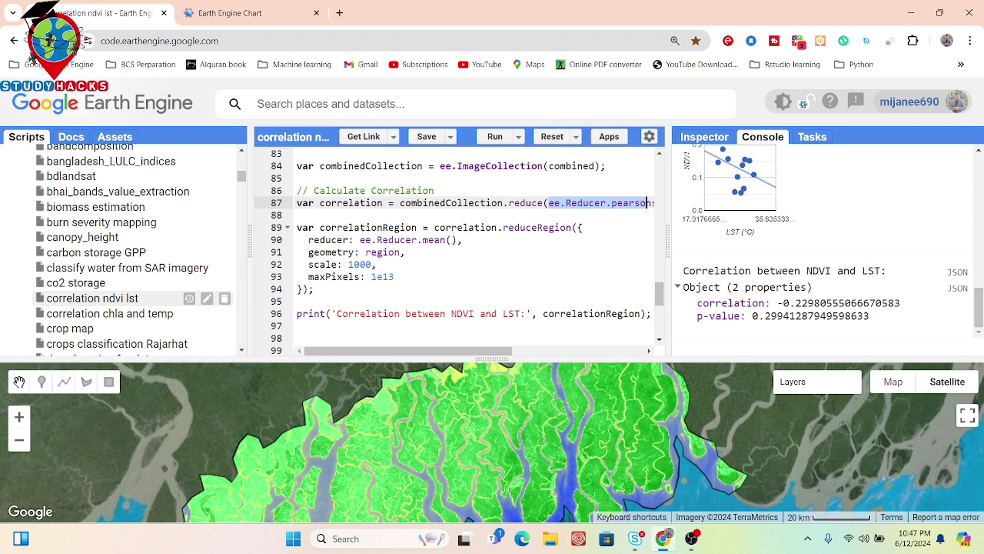
left_click(515, 227)
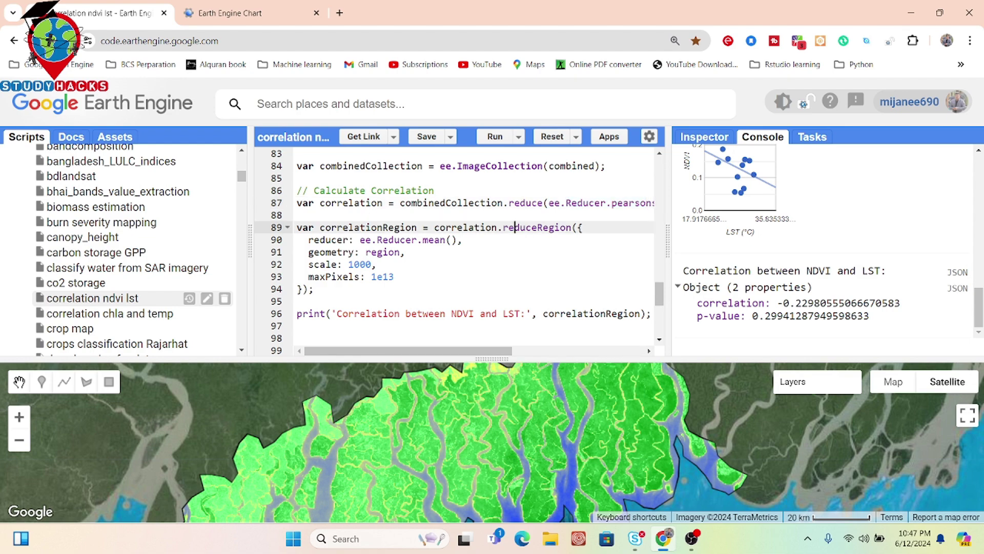
left_click(406, 252)
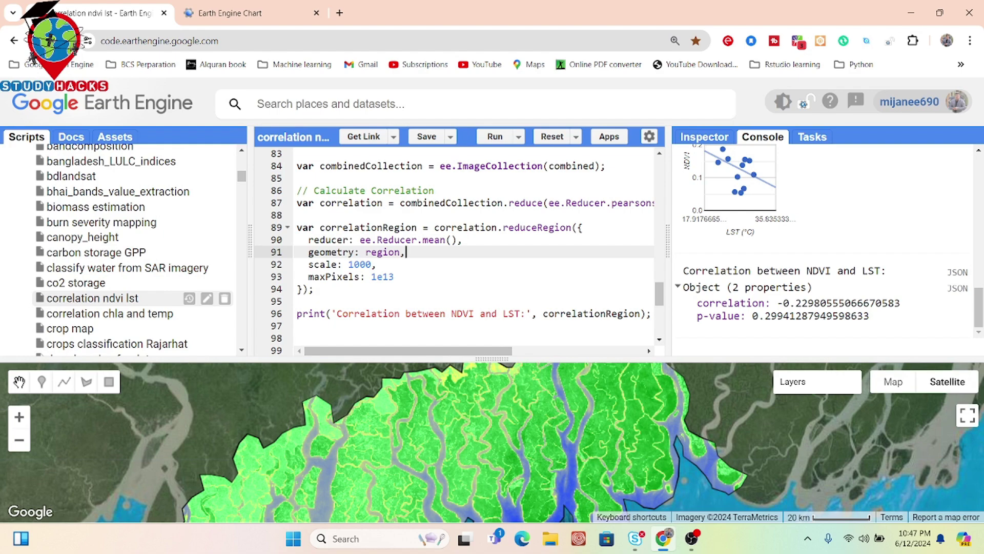
left_click_drag(343, 313, 573, 313)
left_click(572, 313)
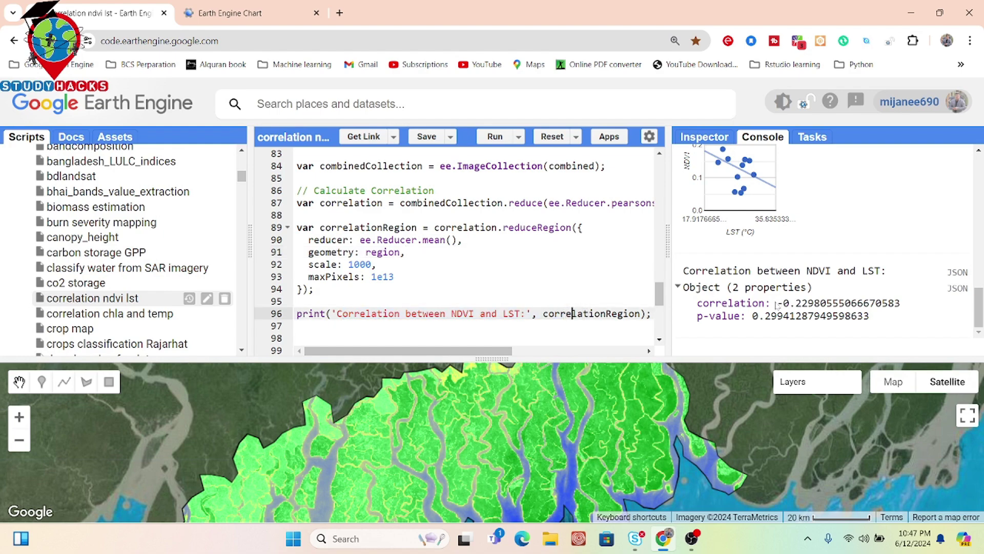
left_click_drag(777, 303, 820, 303)
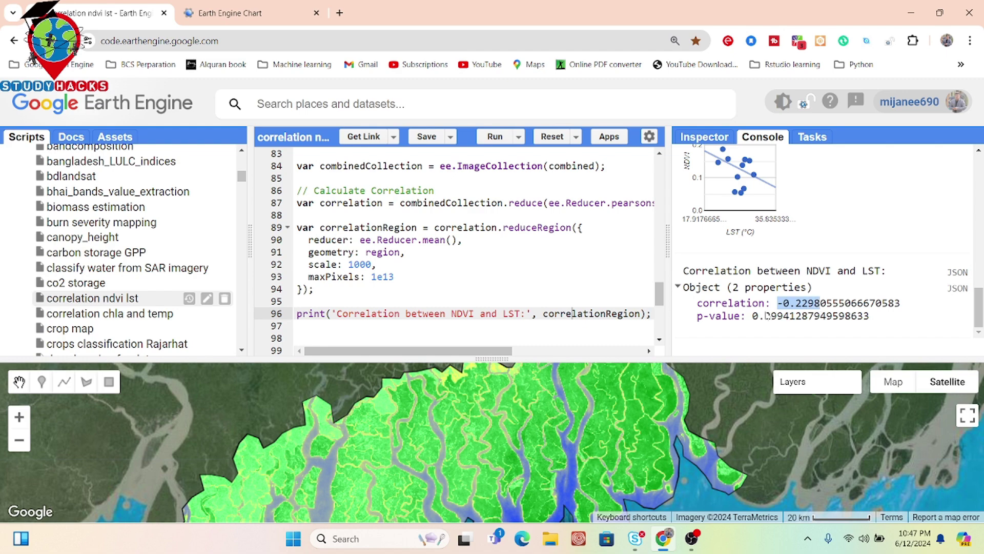
left_click_drag(752, 316, 821, 308)
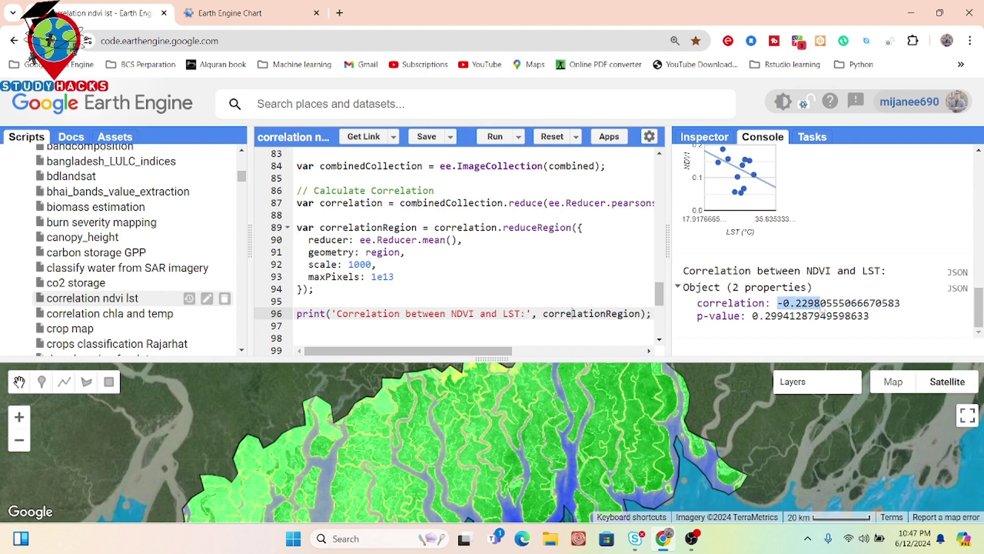